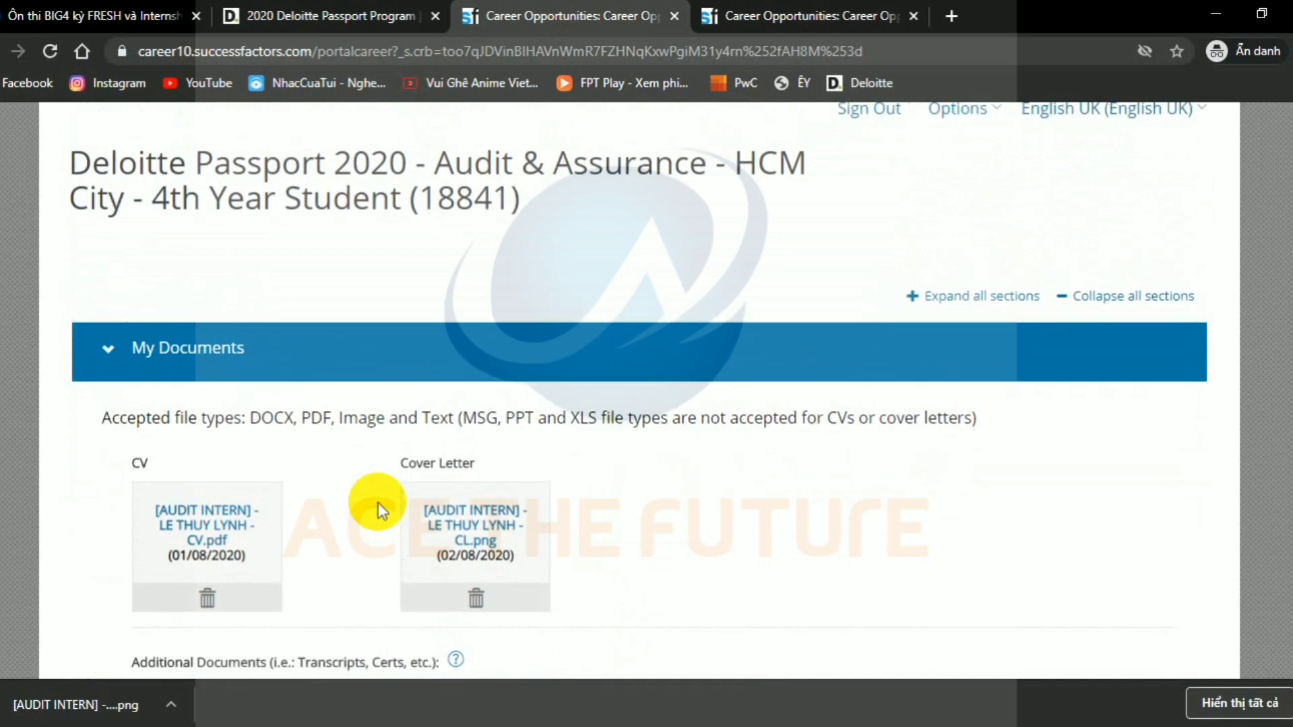
Review the uploaded CV, cover letter and additional documents, and expand the Job-Specific Information section
scroll(378, 502, down, 2)
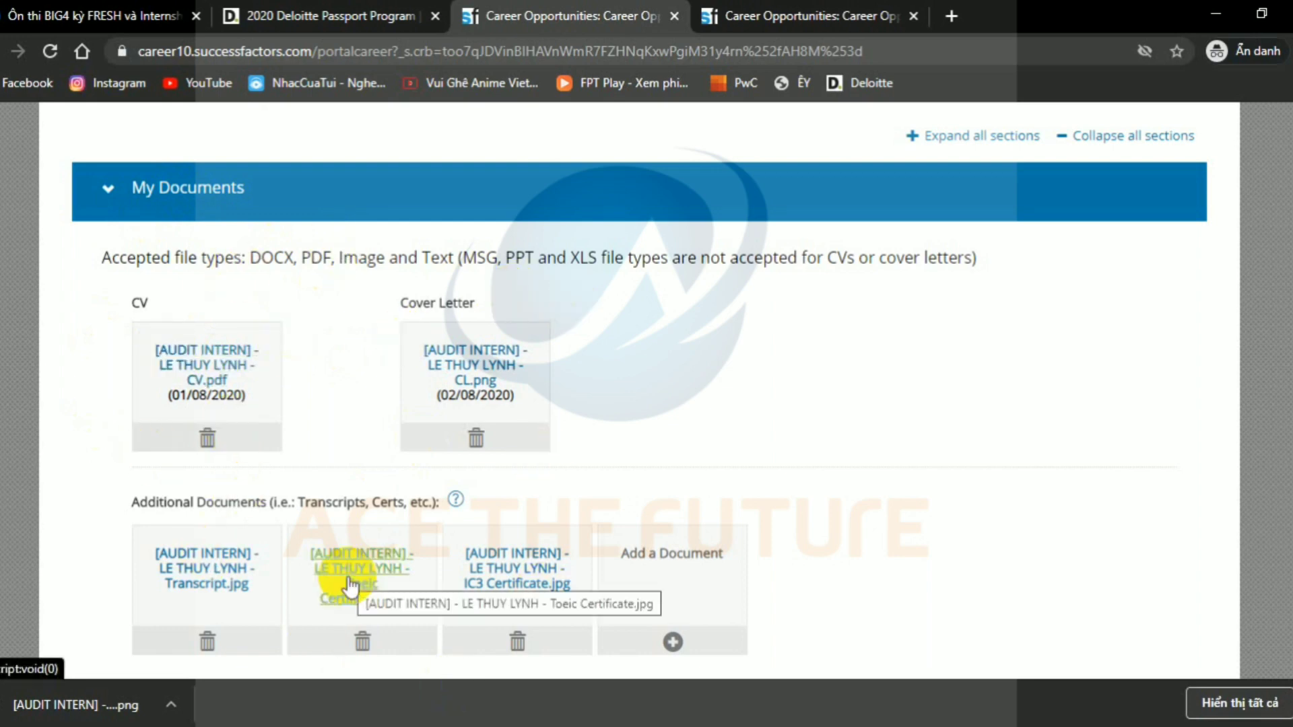
scroll(349, 586, down, 2)
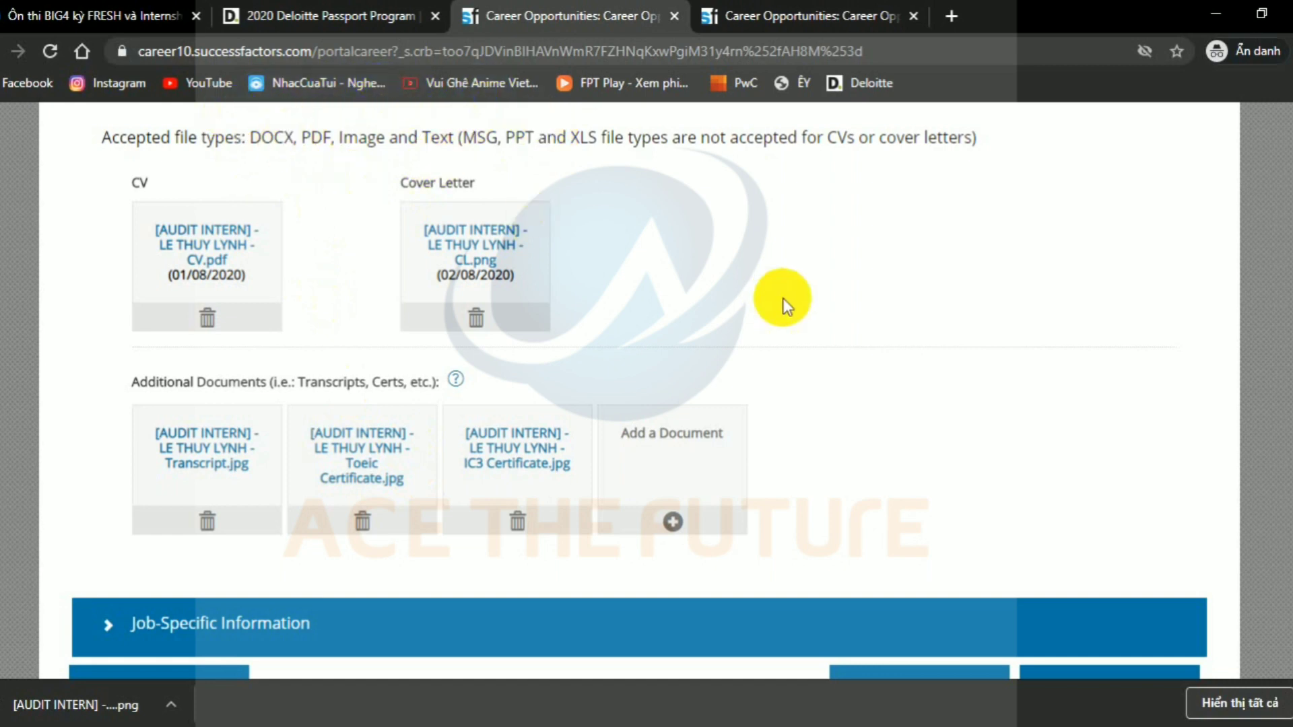
click(901, 517)
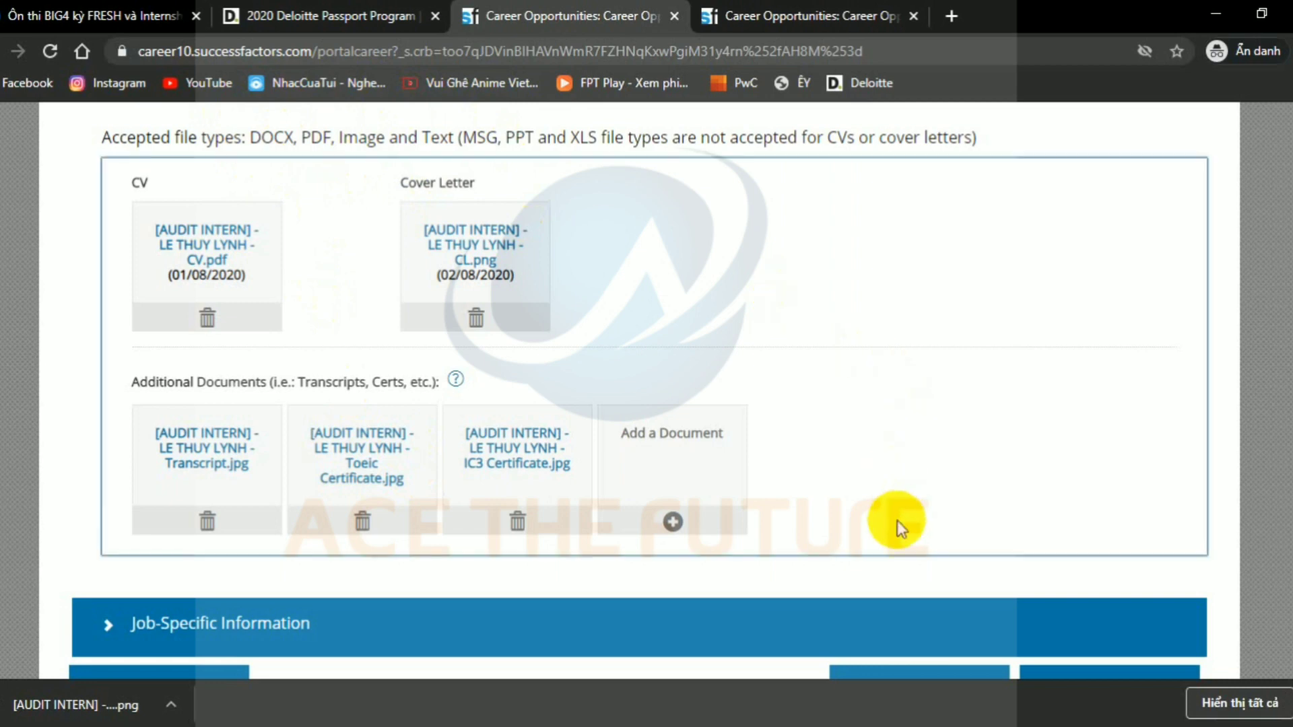
click(826, 583)
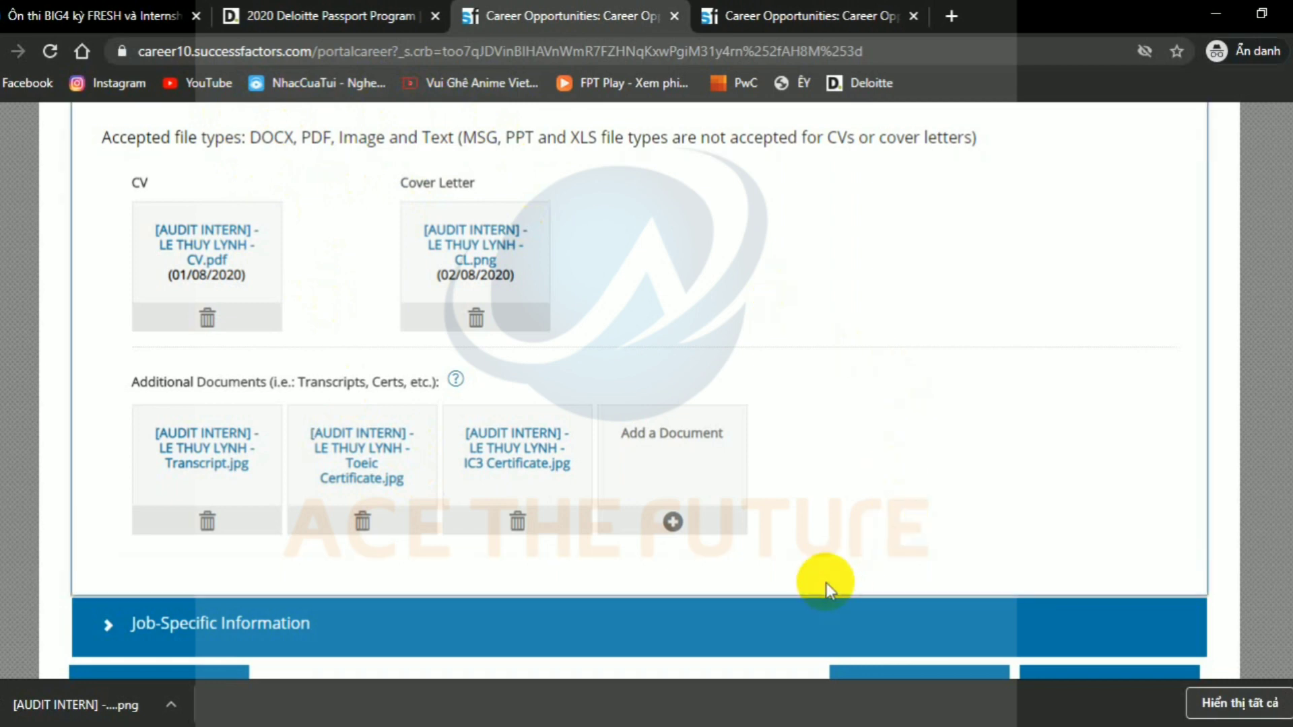
scroll(826, 583, down, 2)
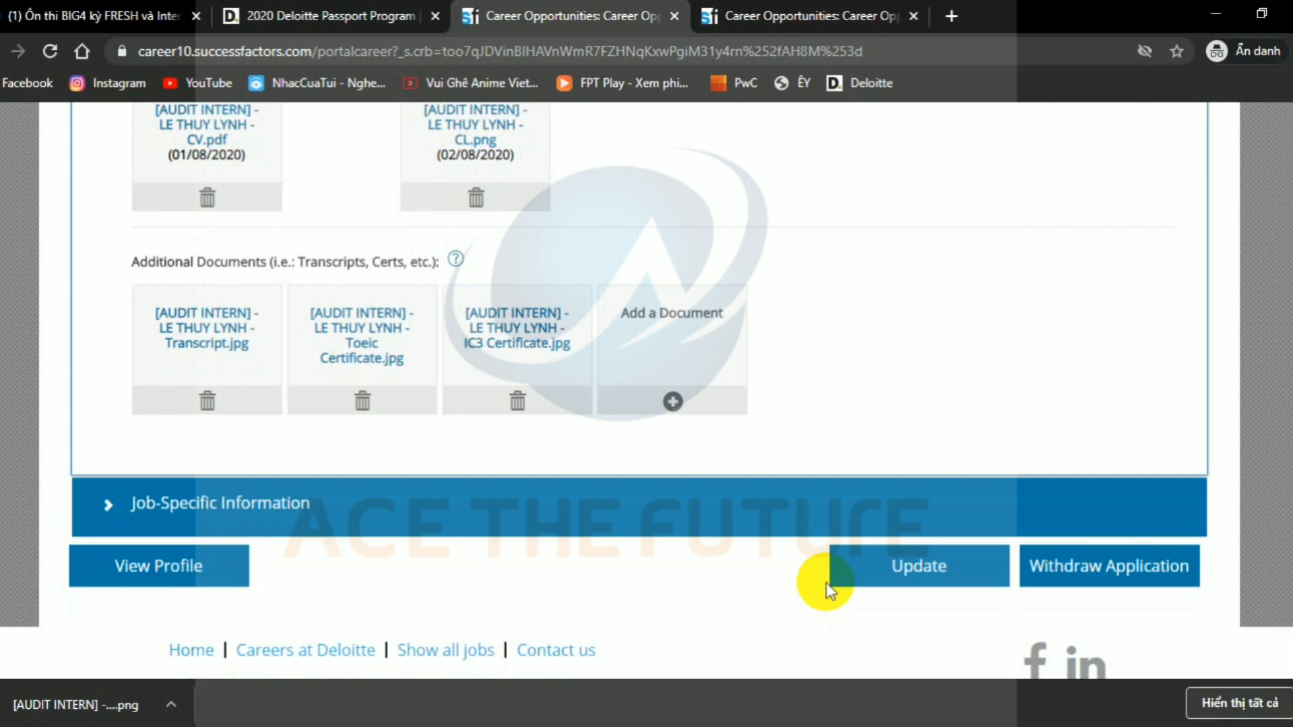
scroll(826, 583, down, 3)
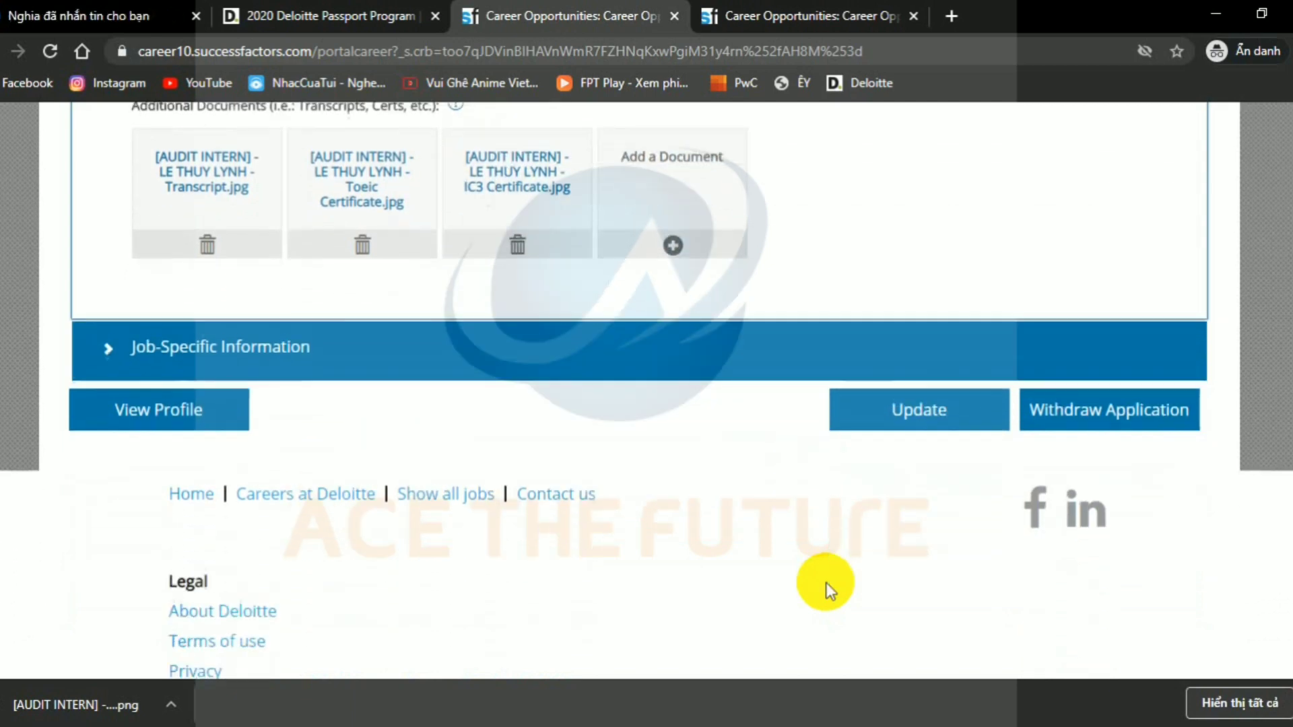
click(617, 345)
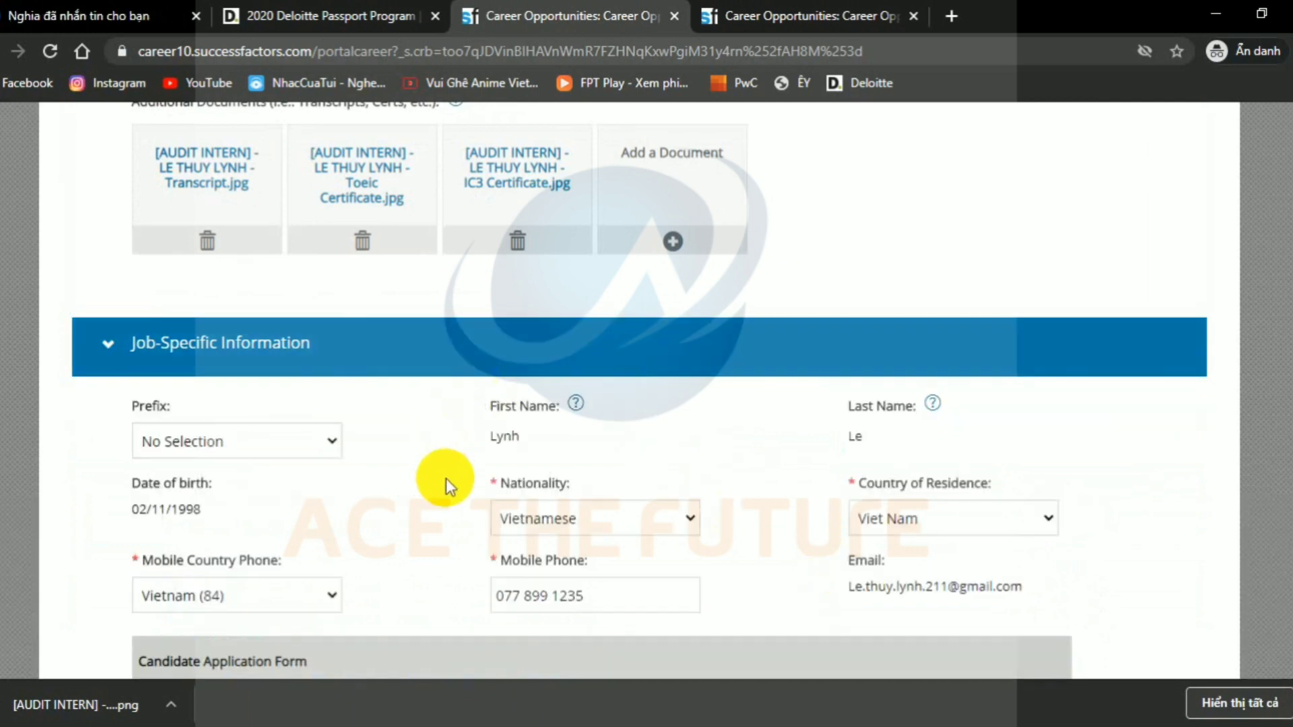
Set the applicant's prefix to Ms in the Job-Specific Information section
scroll(446, 478, down, 3)
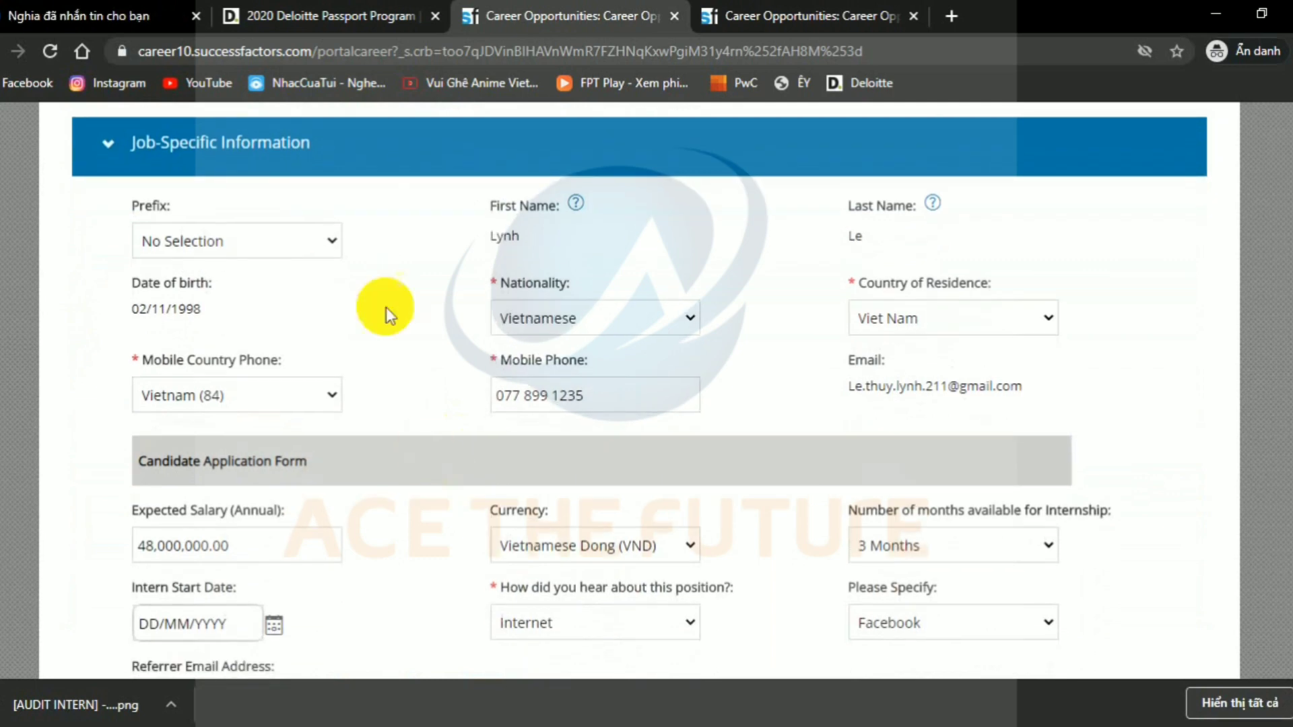
click(338, 240)
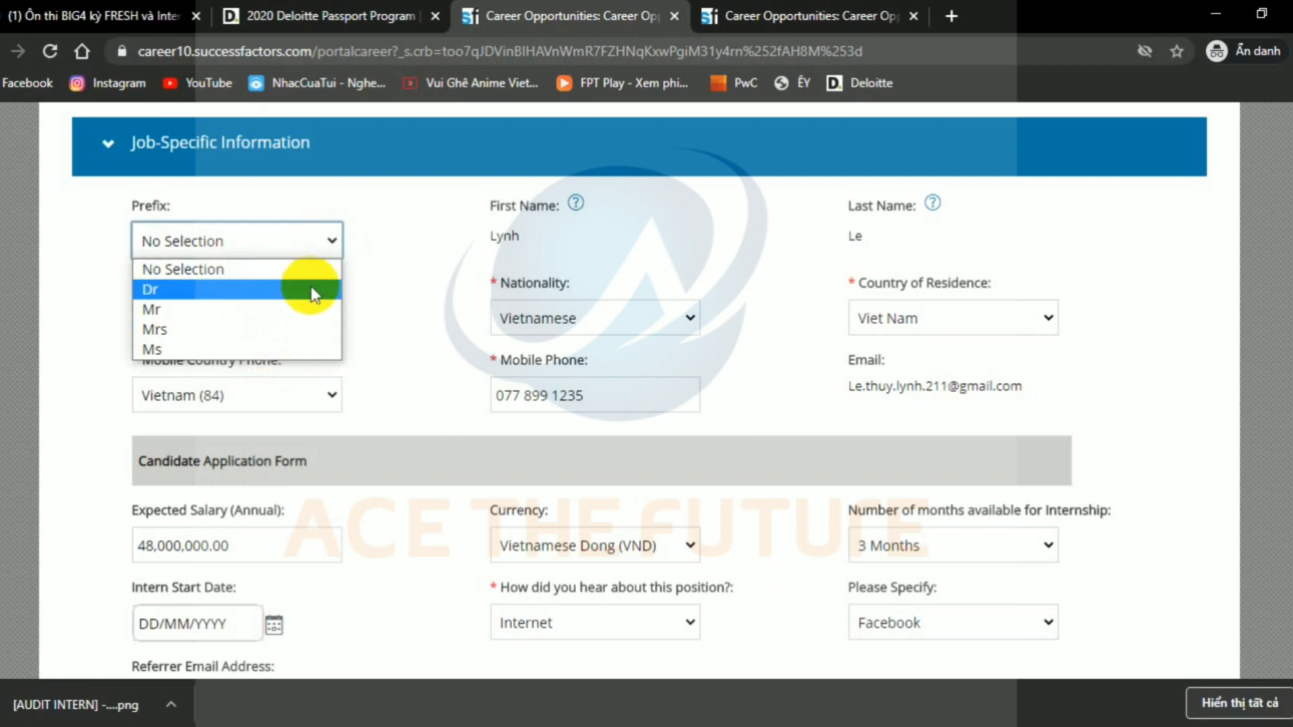
click(413, 295)
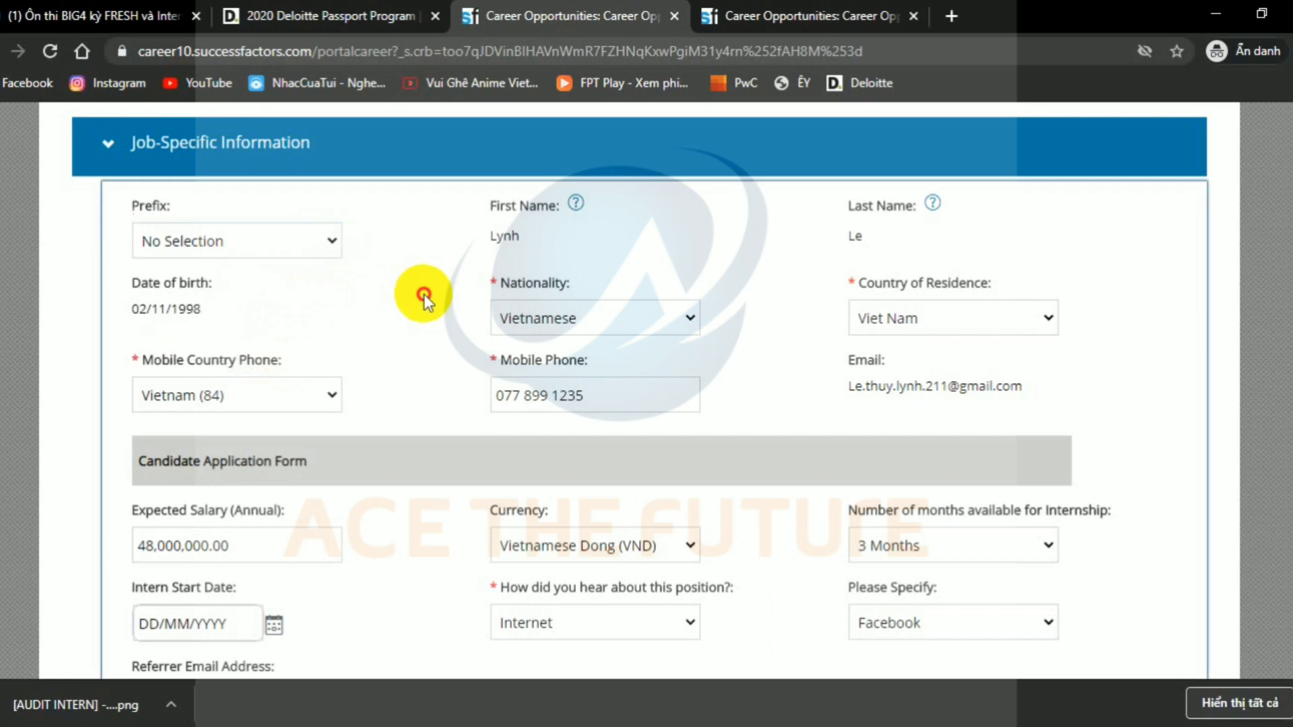
click(333, 245)
click(289, 350)
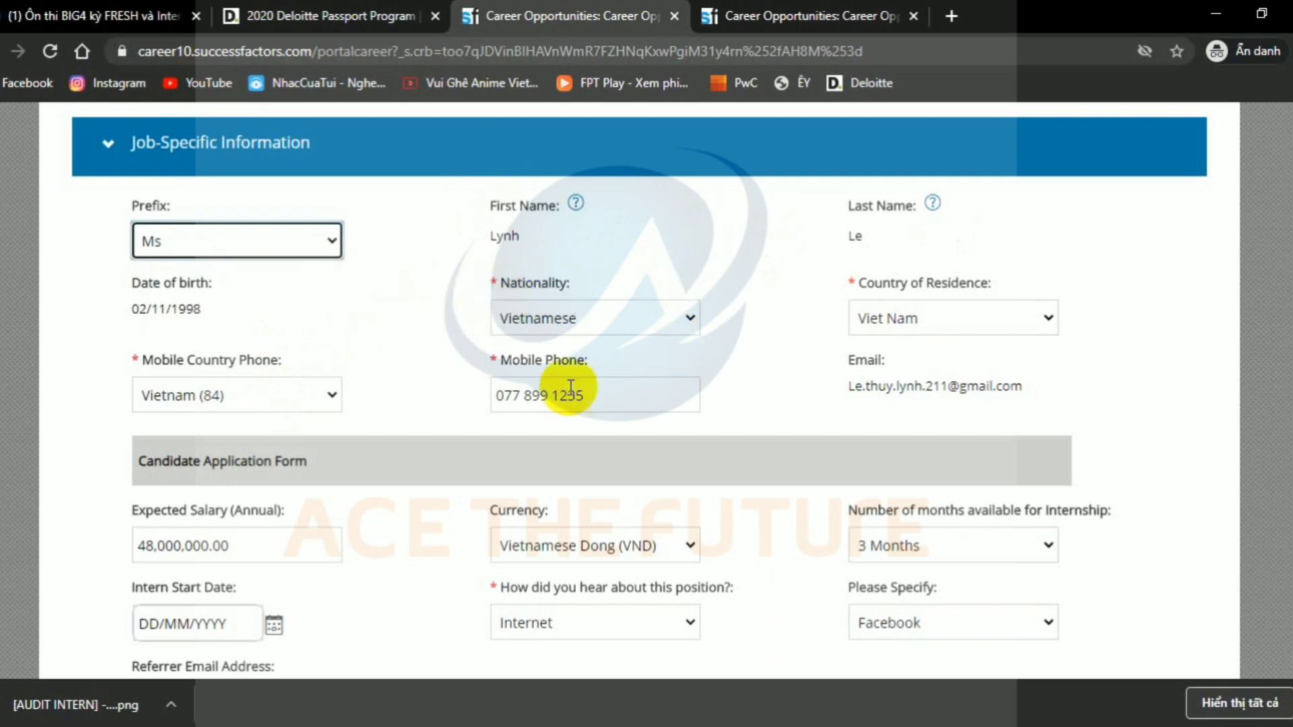
click(1128, 458)
Check which currencies are offered for the expected annual salary in the Candidate Application Form
scroll(1128, 458, down, 3)
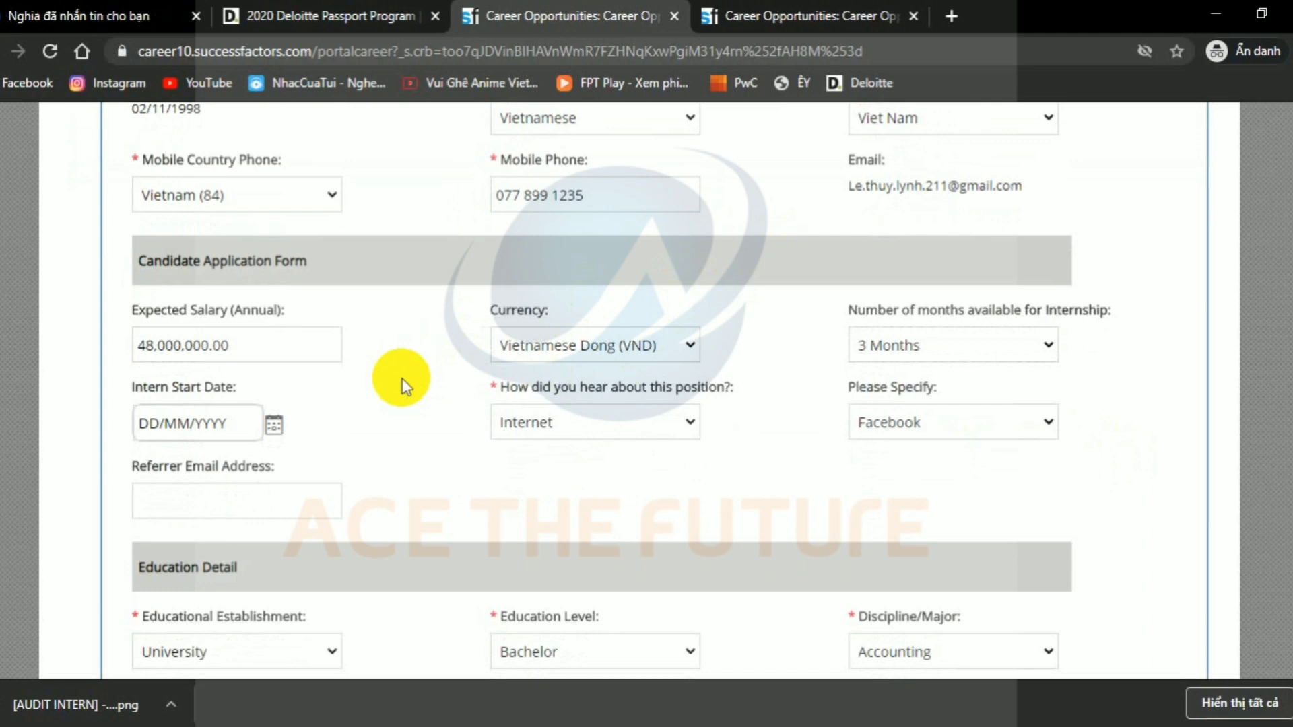
scroll(402, 379, down, 2)
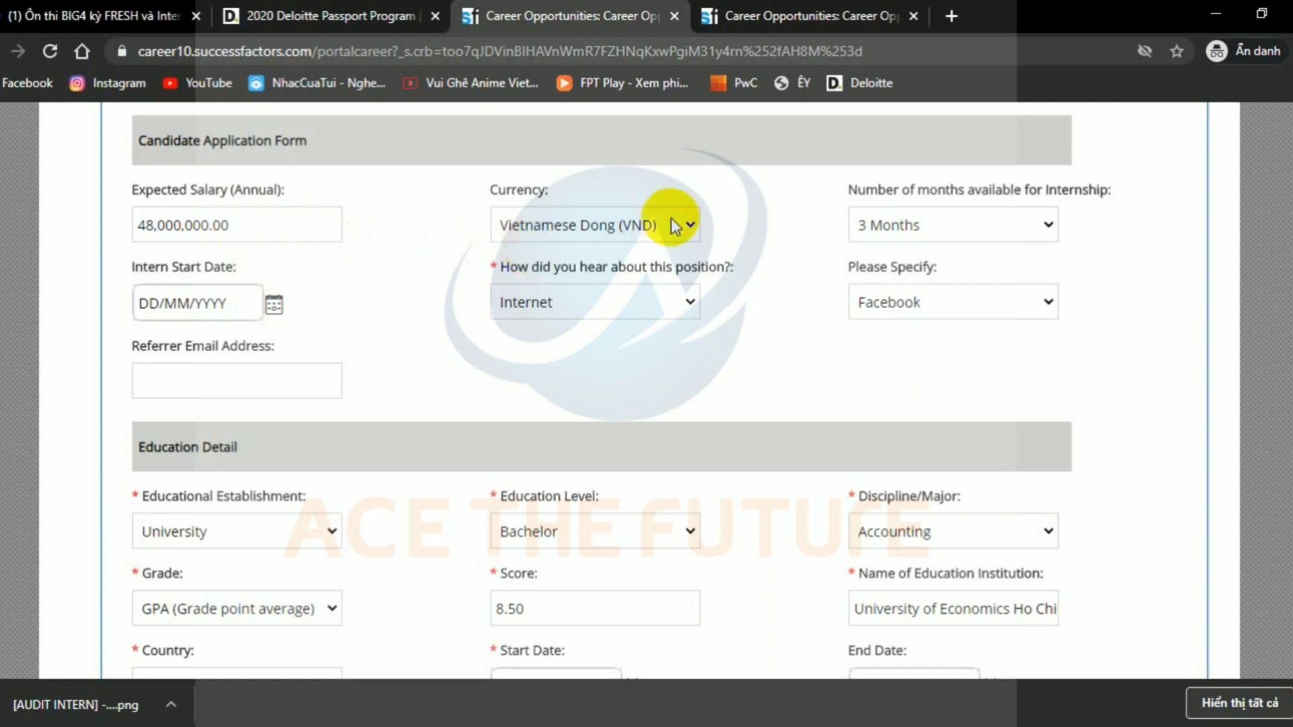
click(686, 226)
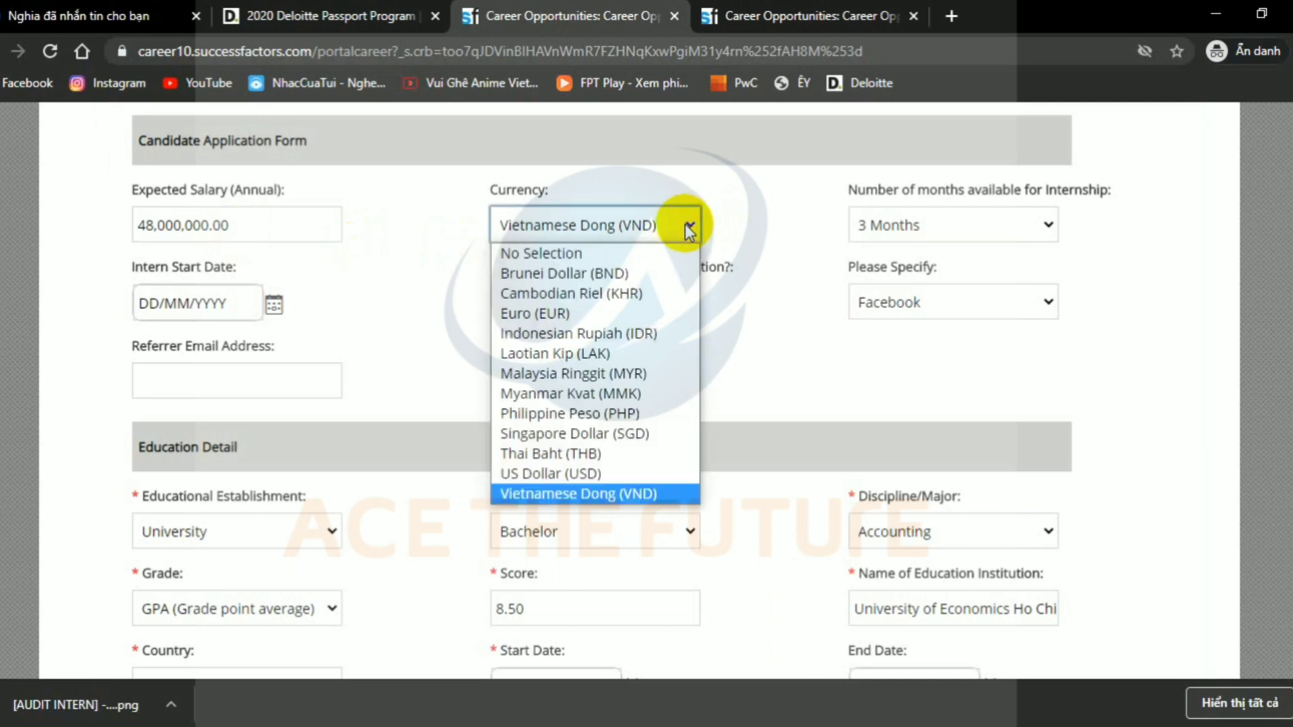
click(764, 254)
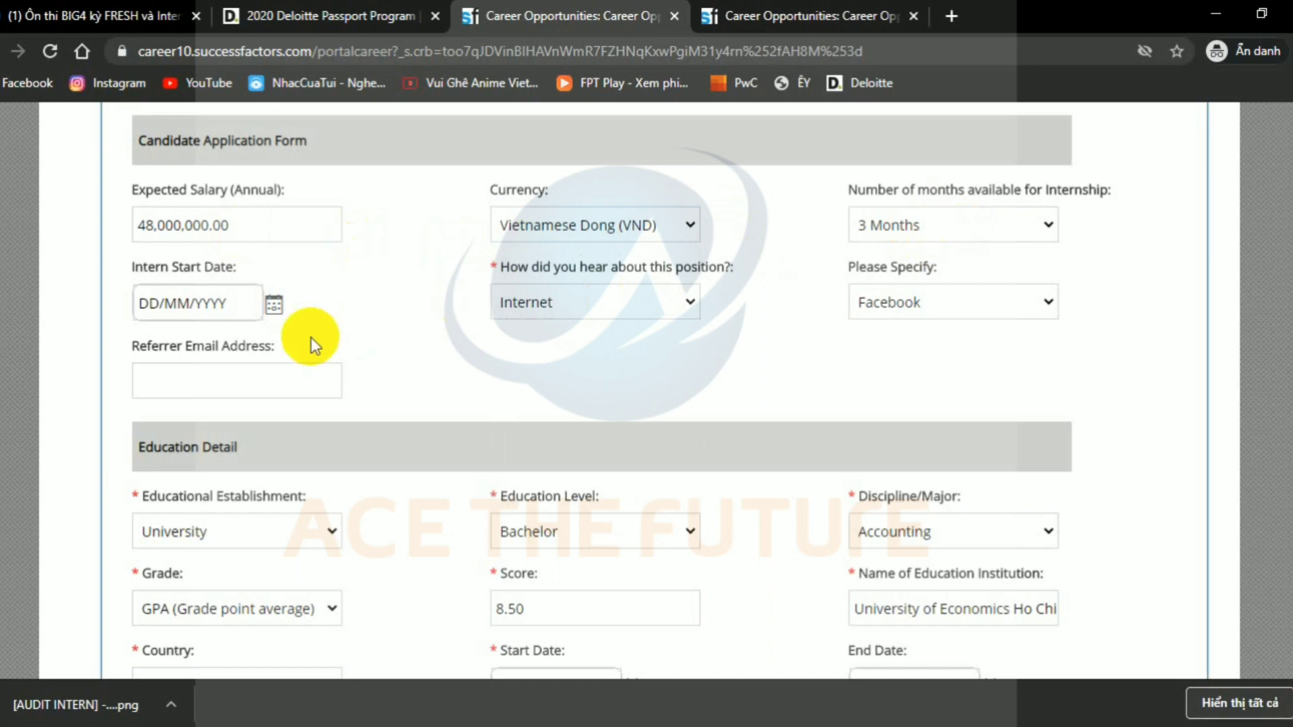
Enter 01/12/2020 as the intern start date in the Candidate Application Form
click(145, 305)
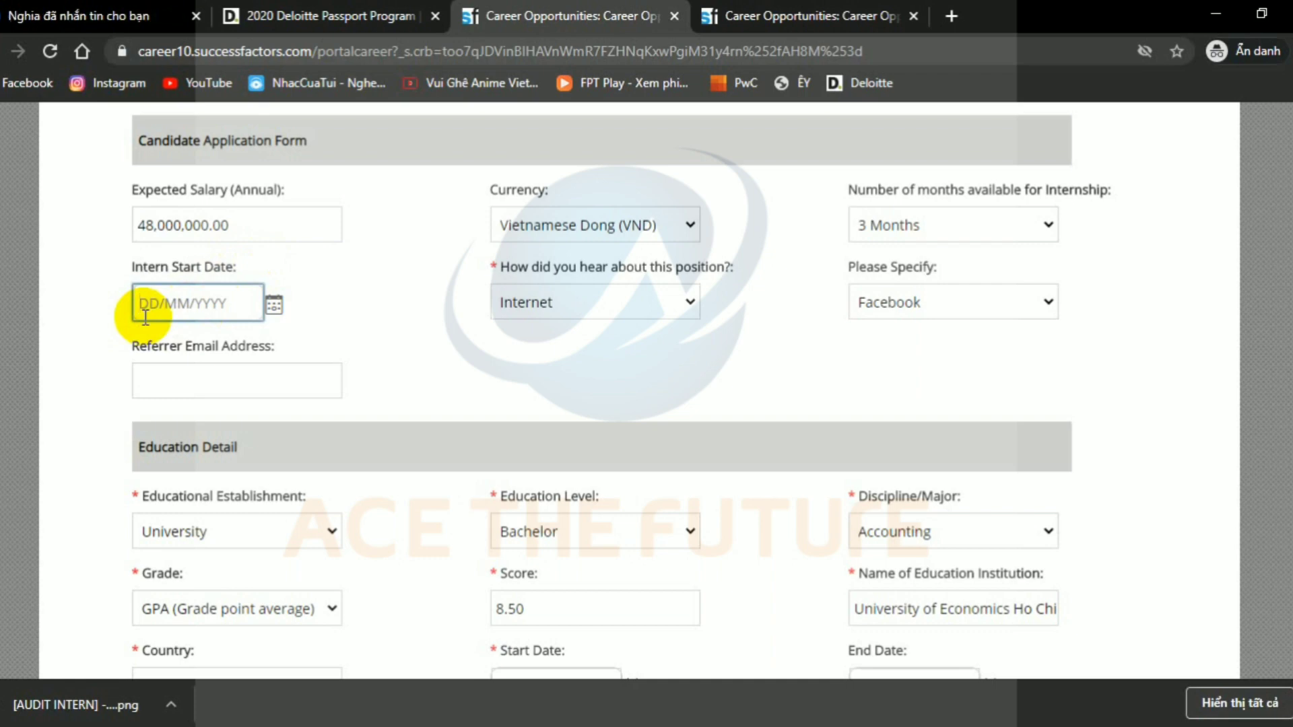
text(1)
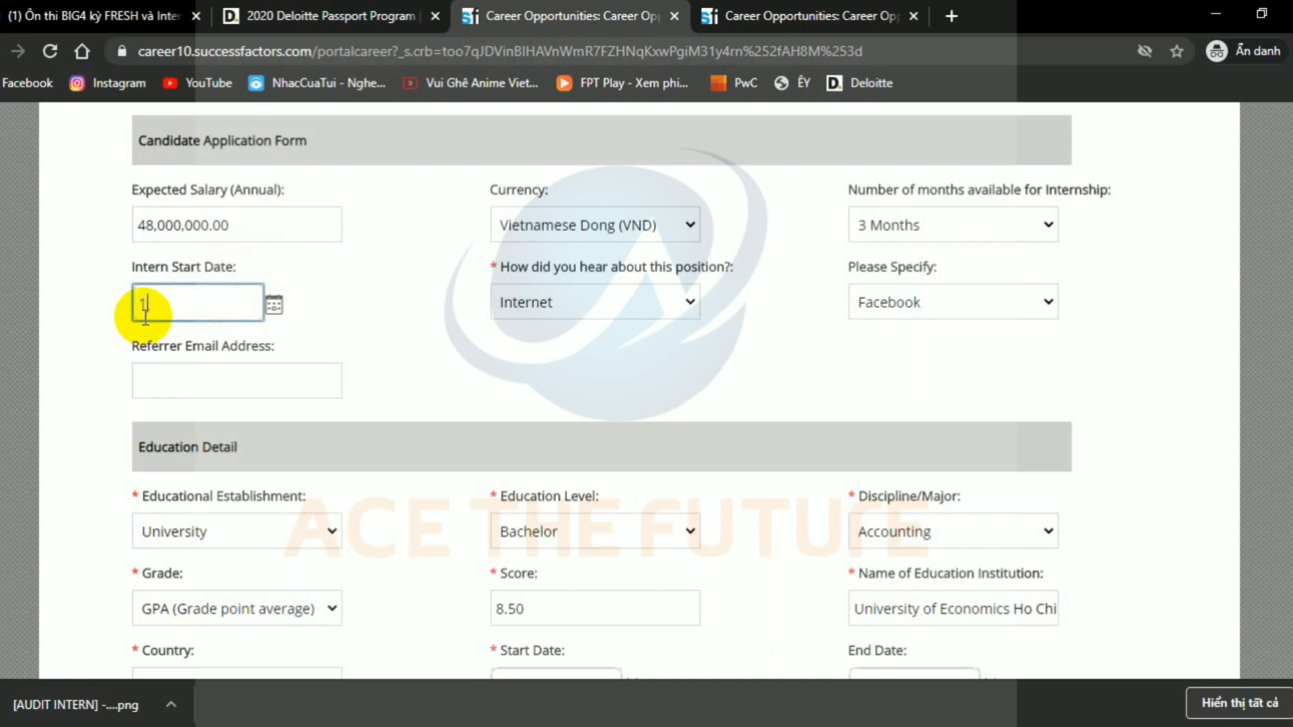
text(/12/2020)
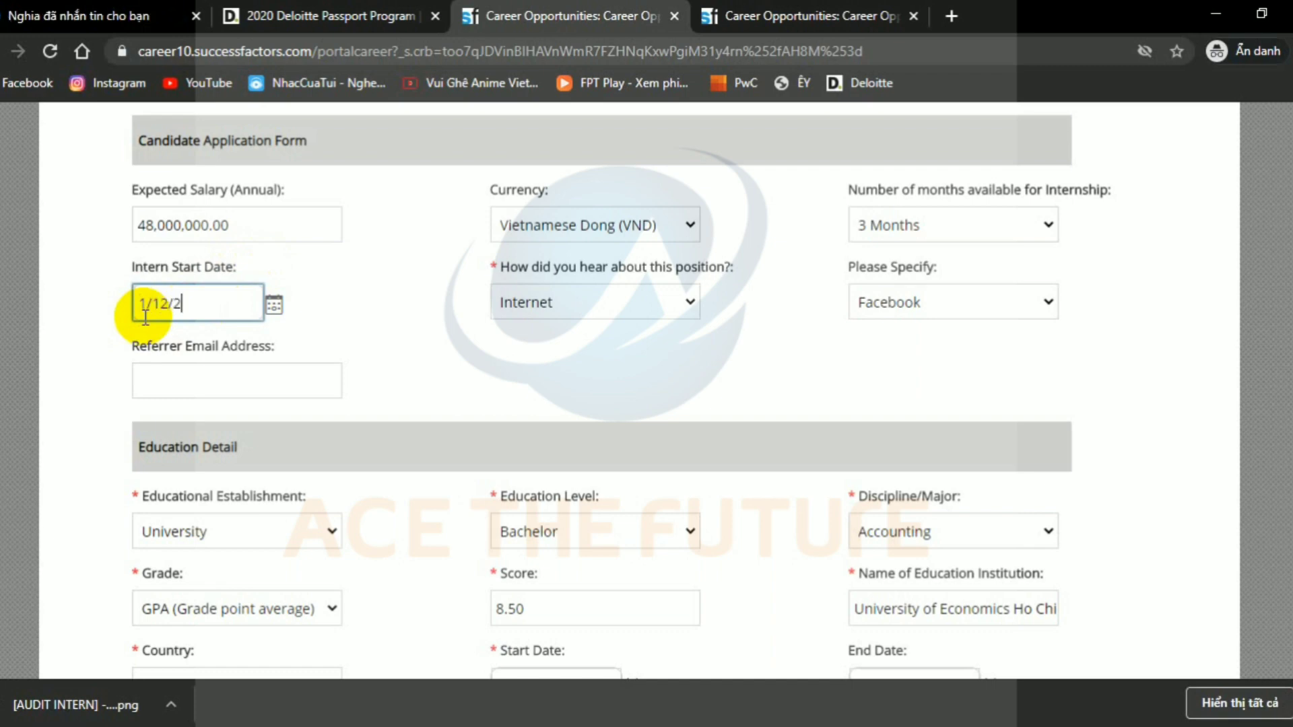
click(423, 349)
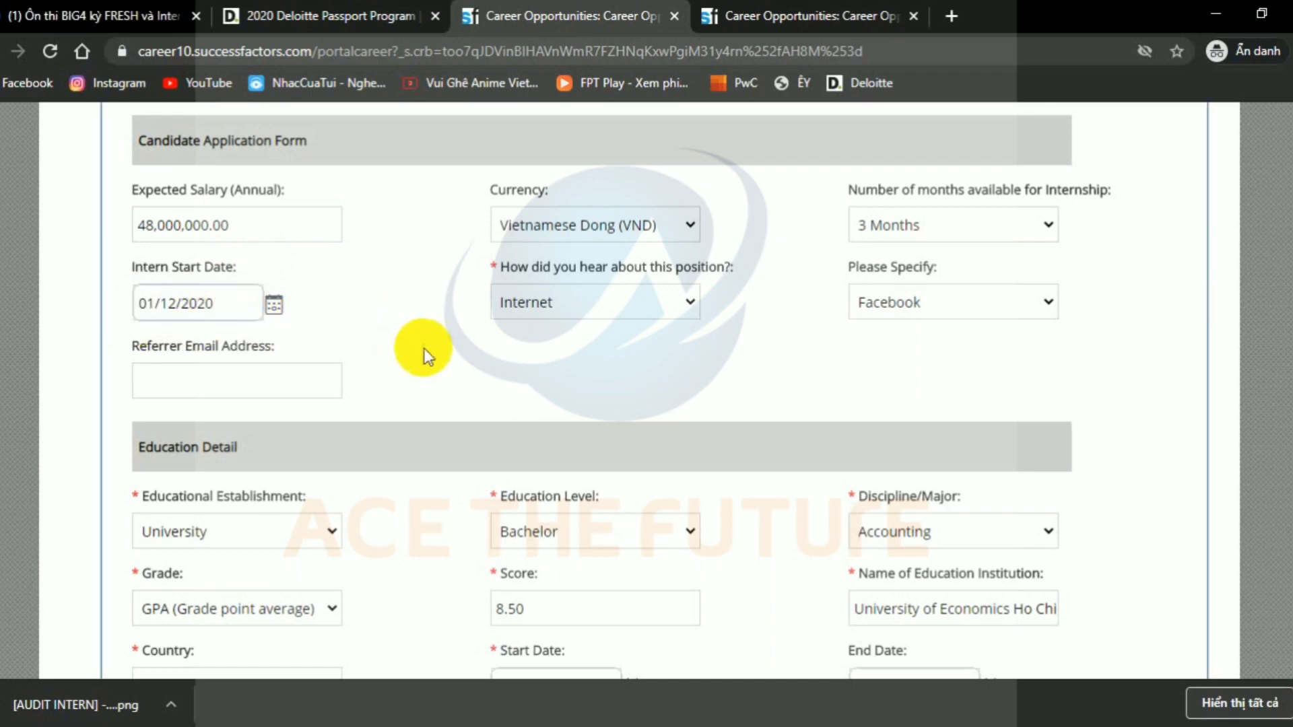
Select Internet as the answer to how the applicant heard about this position
click(672, 299)
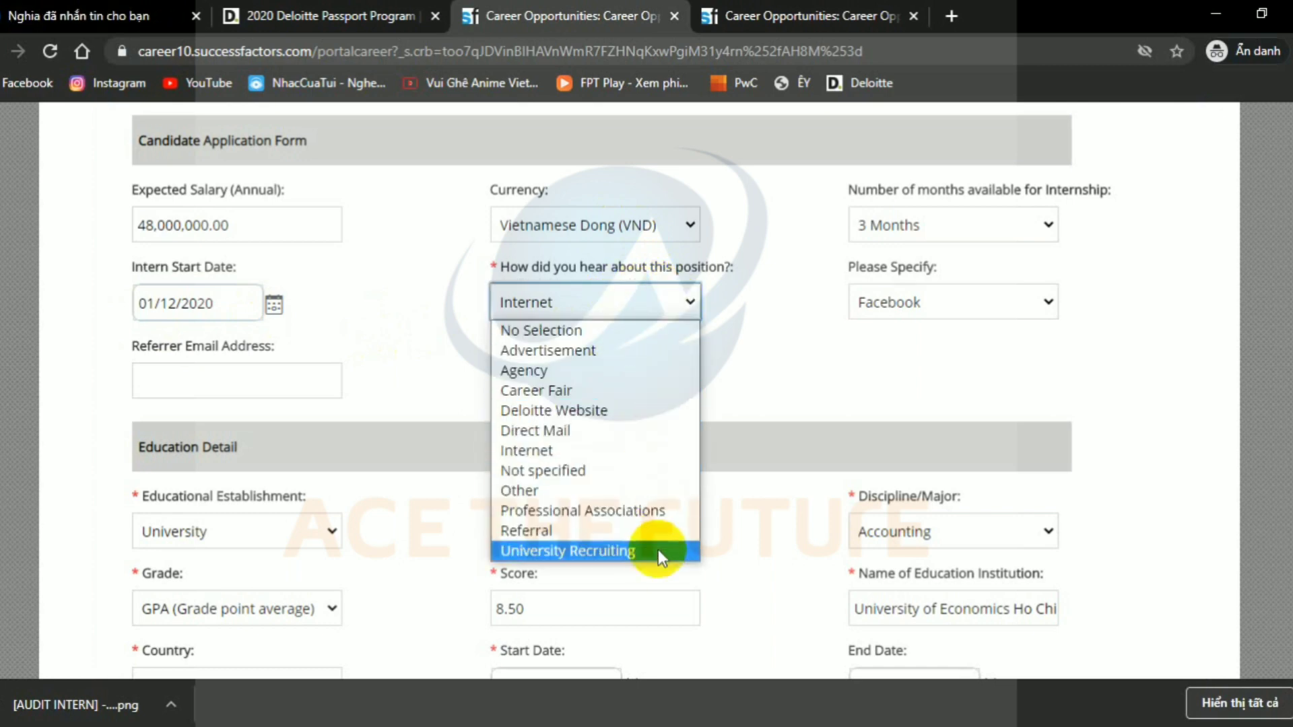
click(635, 449)
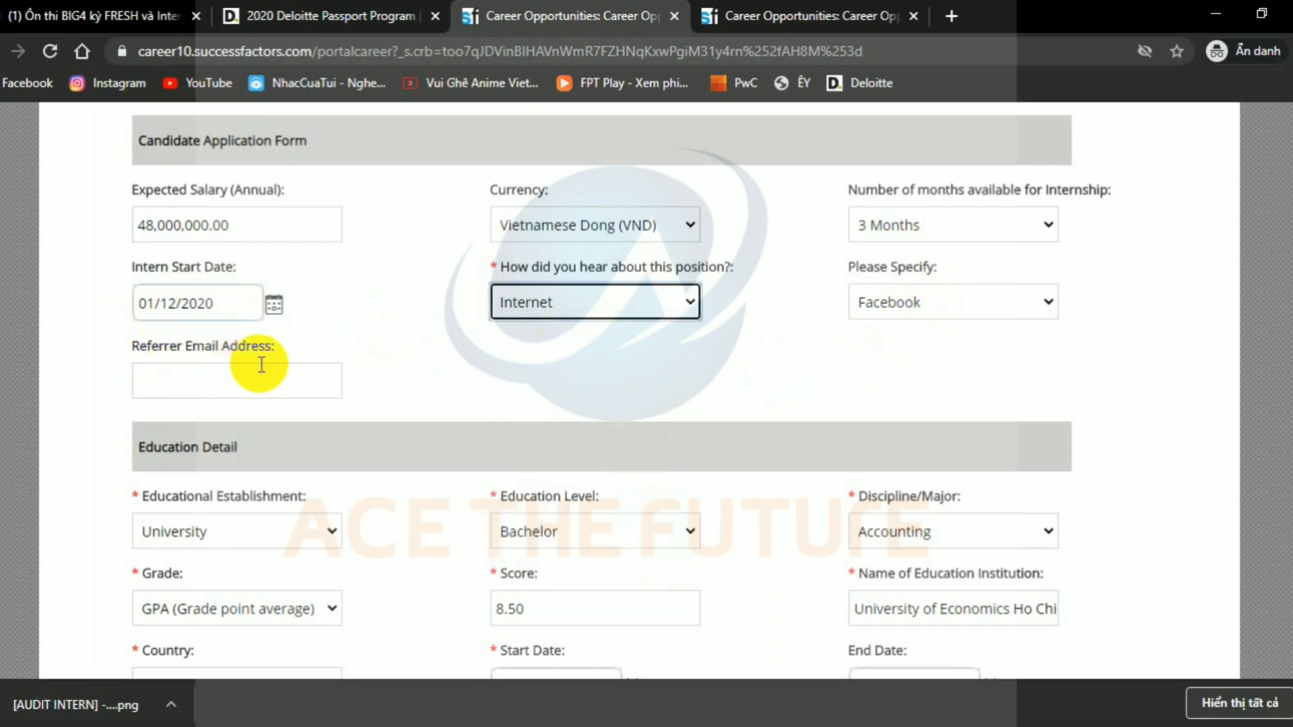
click(538, 375)
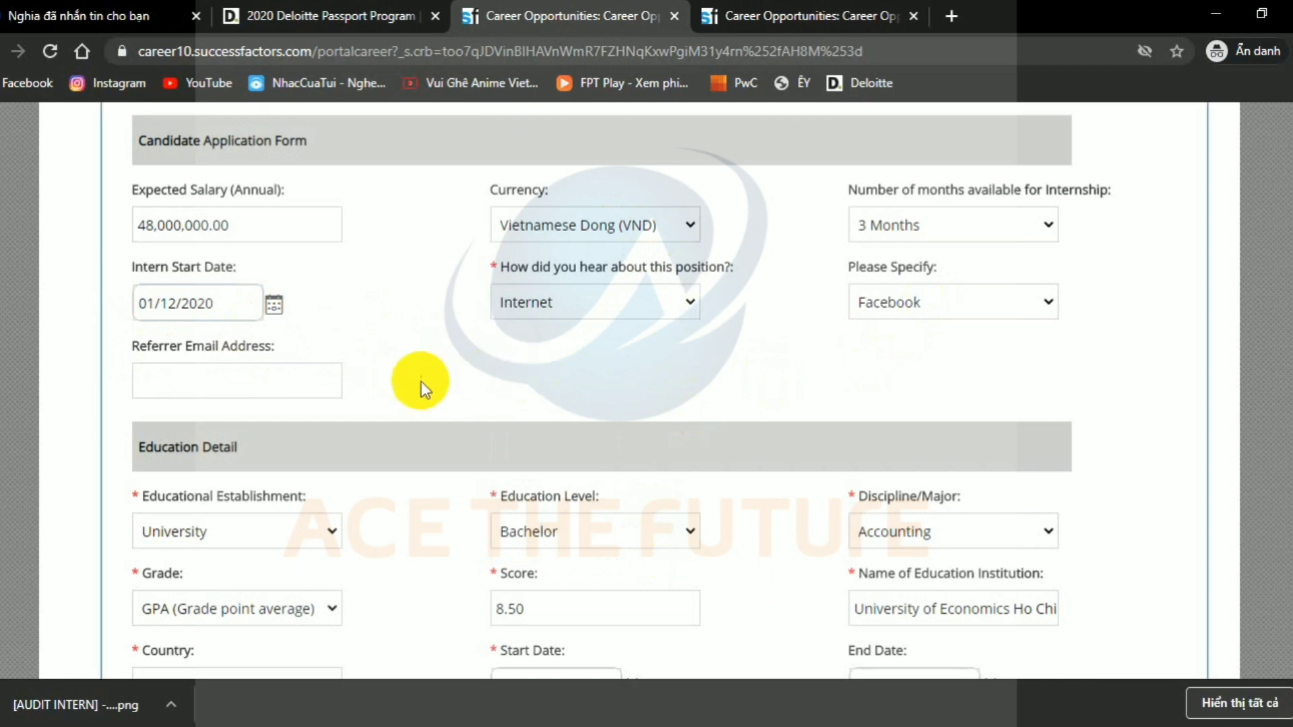
click(248, 389)
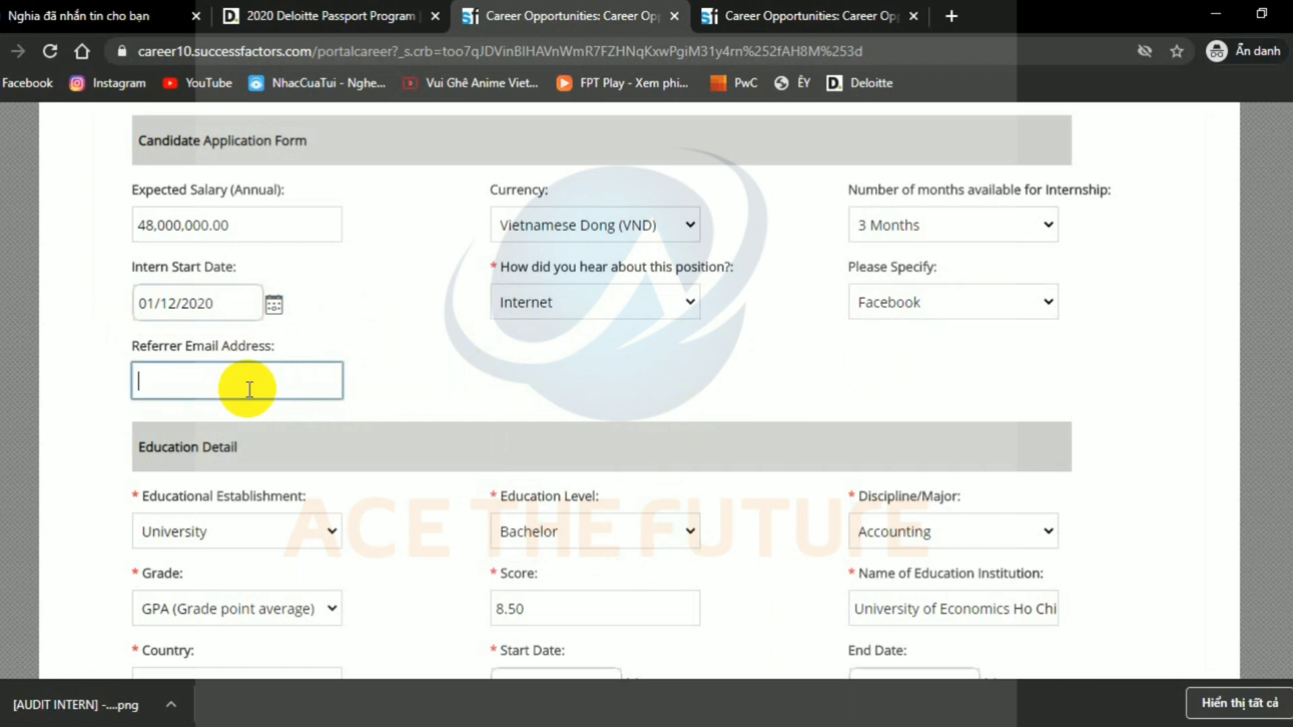
click(435, 350)
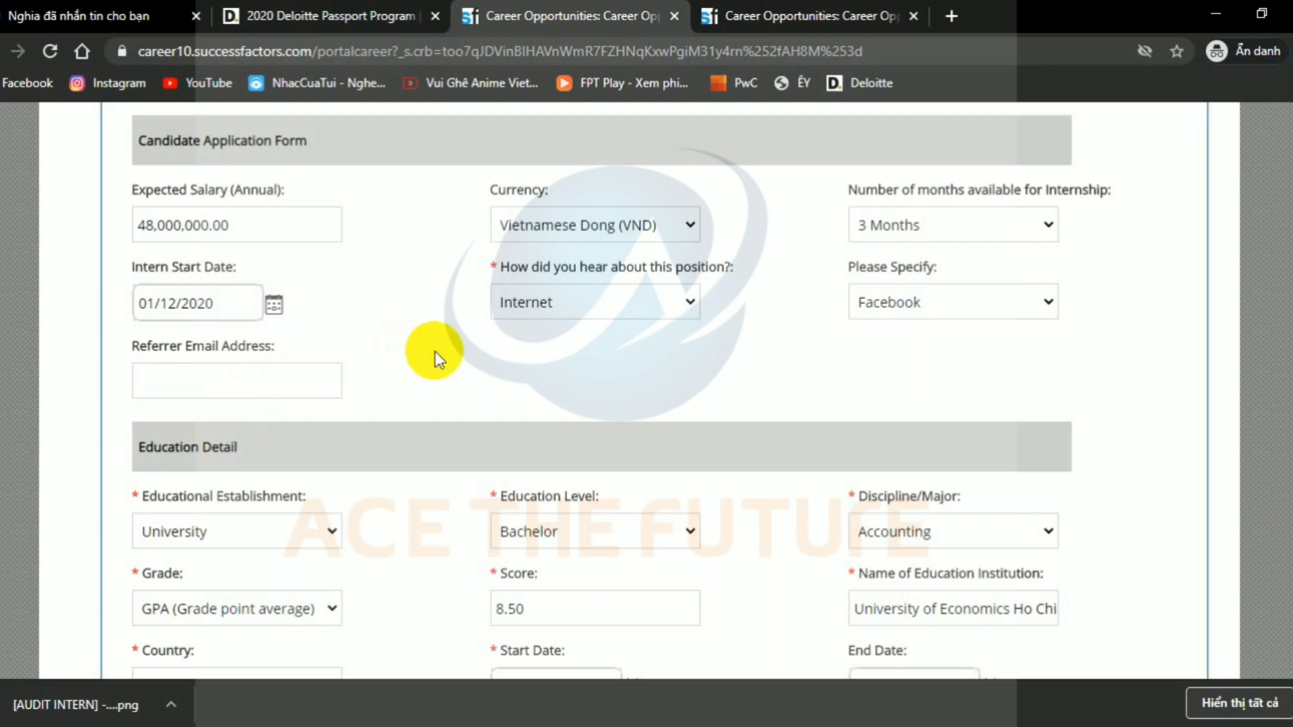
click(212, 376)
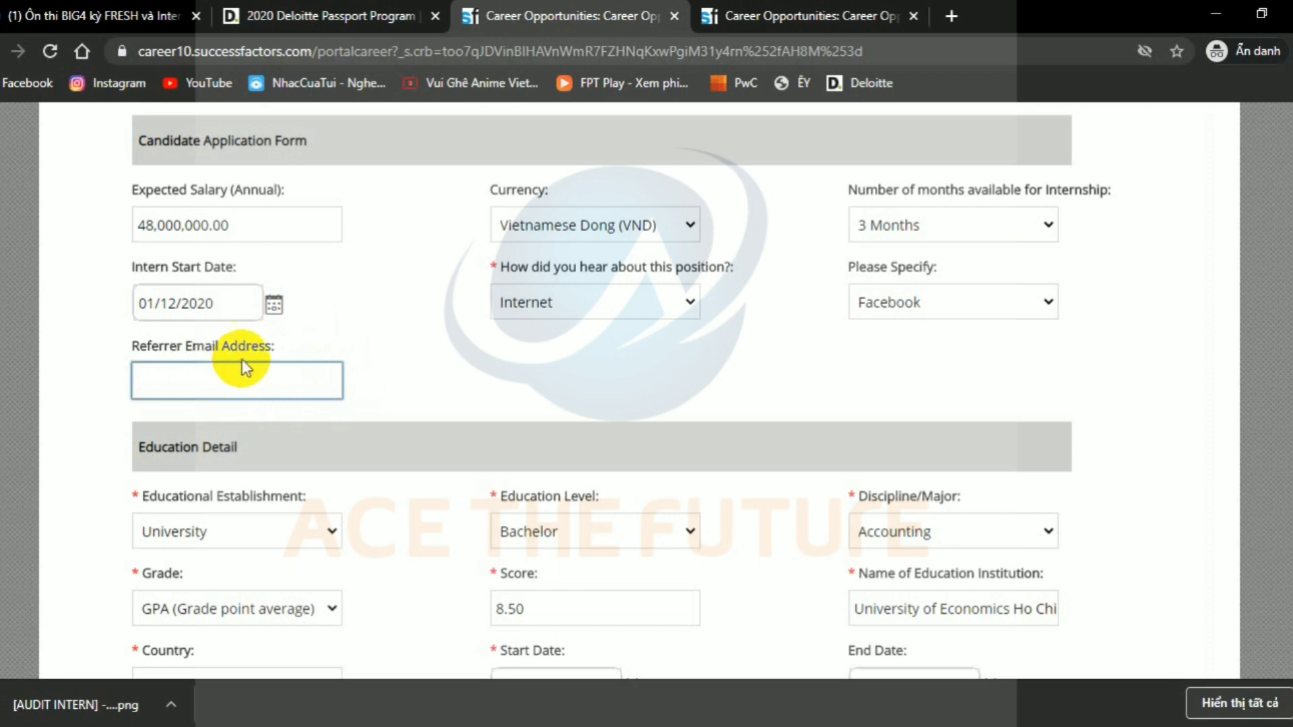
click(399, 407)
In Education Detail, choose University as the educational establishment and Bachelor as the education level
scroll(399, 406, down, 4)
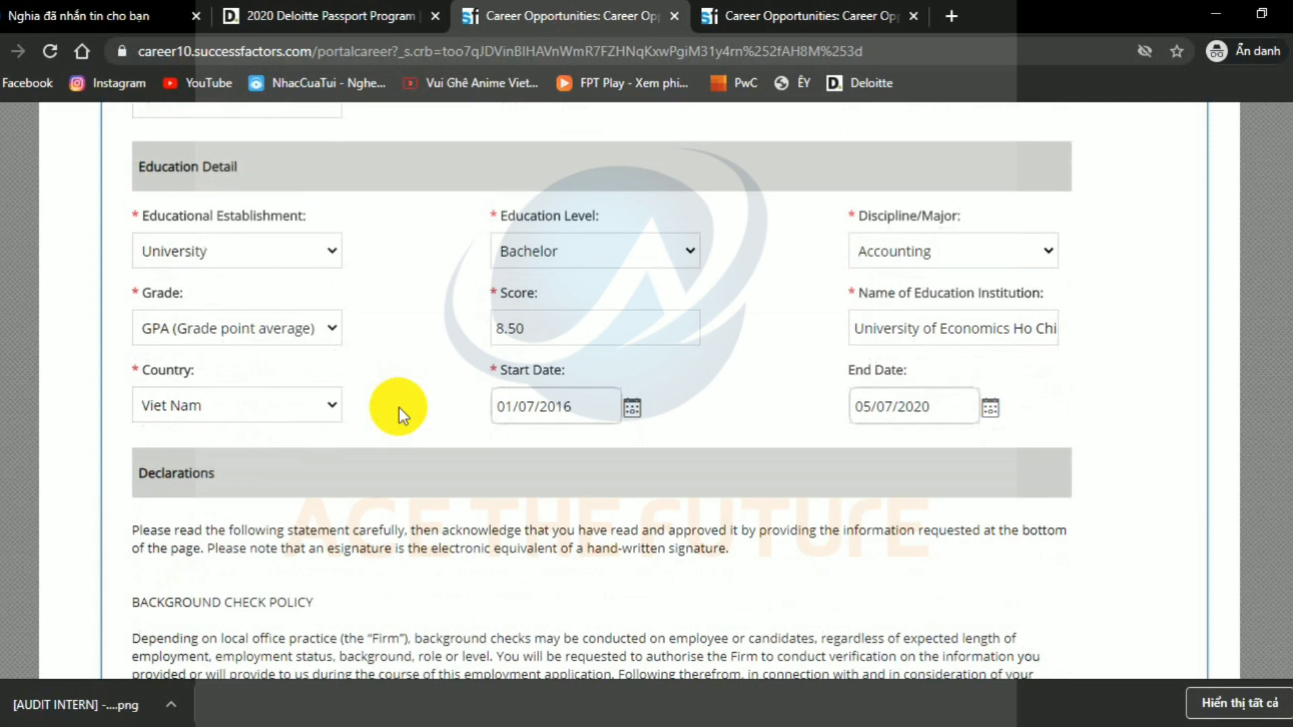
click(317, 237)
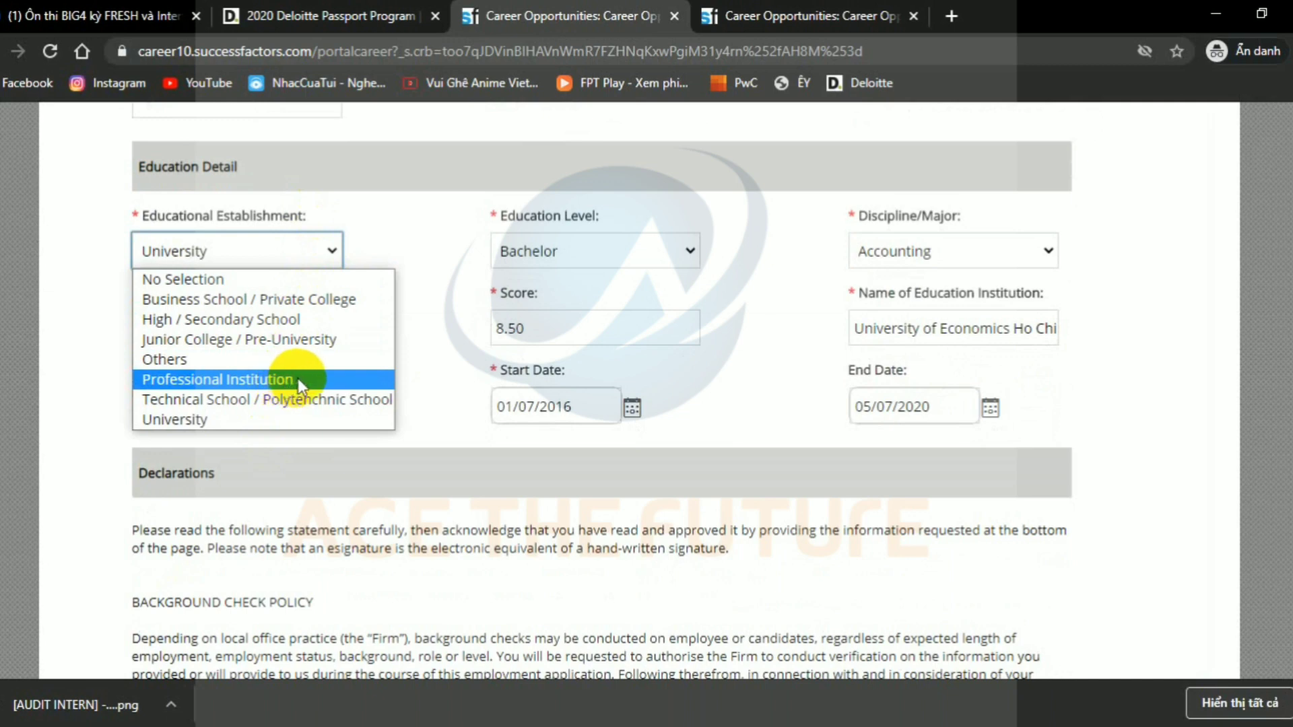
click(275, 419)
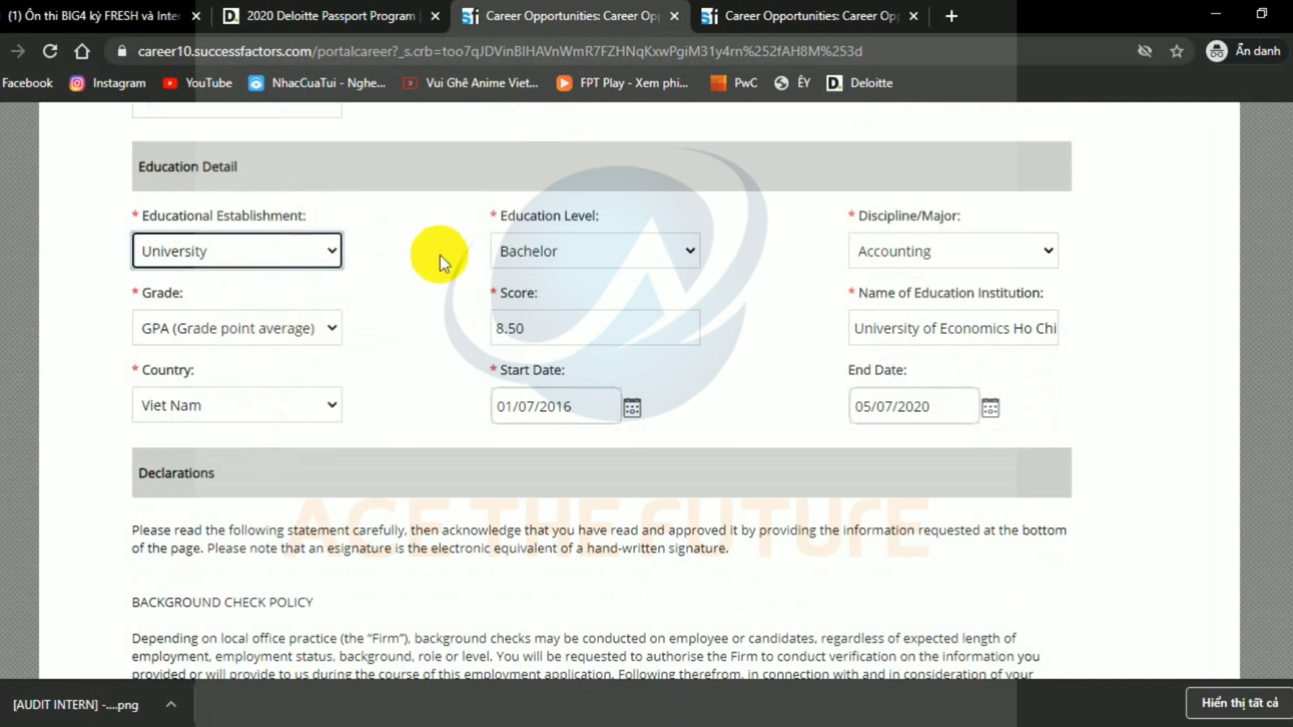
click(627, 256)
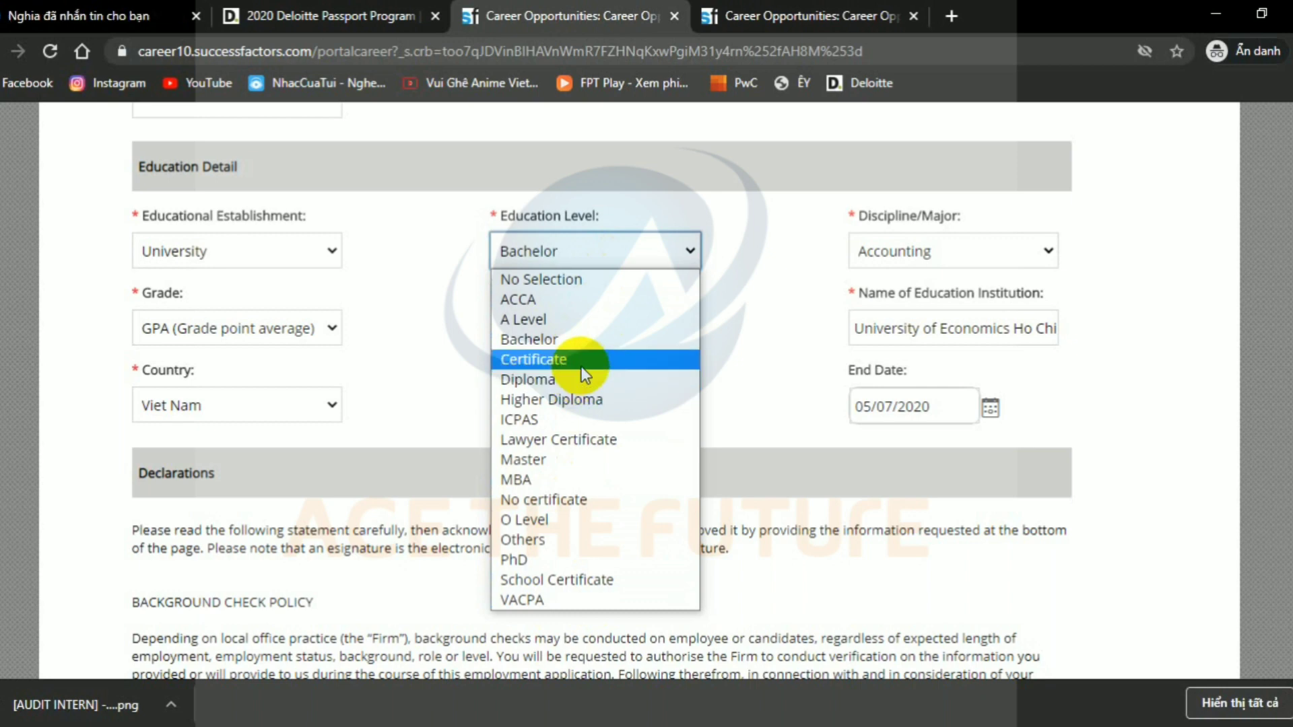
click(563, 337)
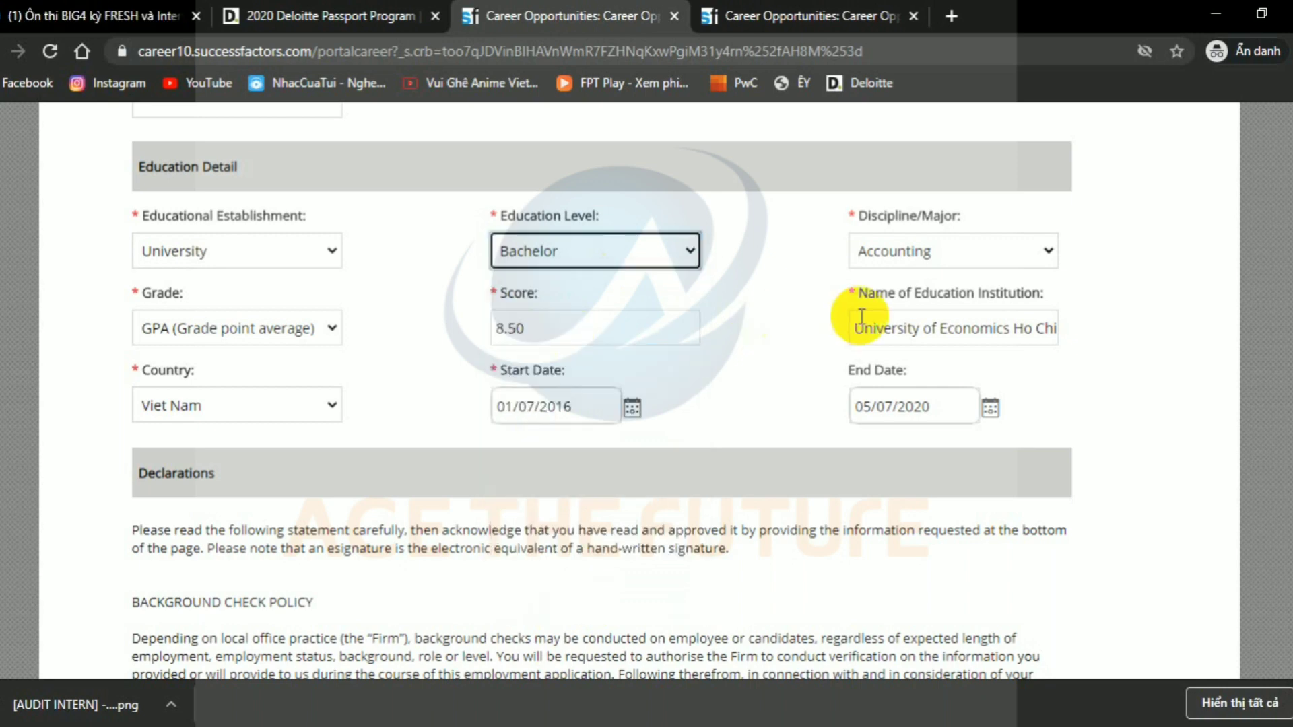
In Education Detail, choose Accounting as the discipline/major and GPA (Grade point average) as the grade
click(967, 253)
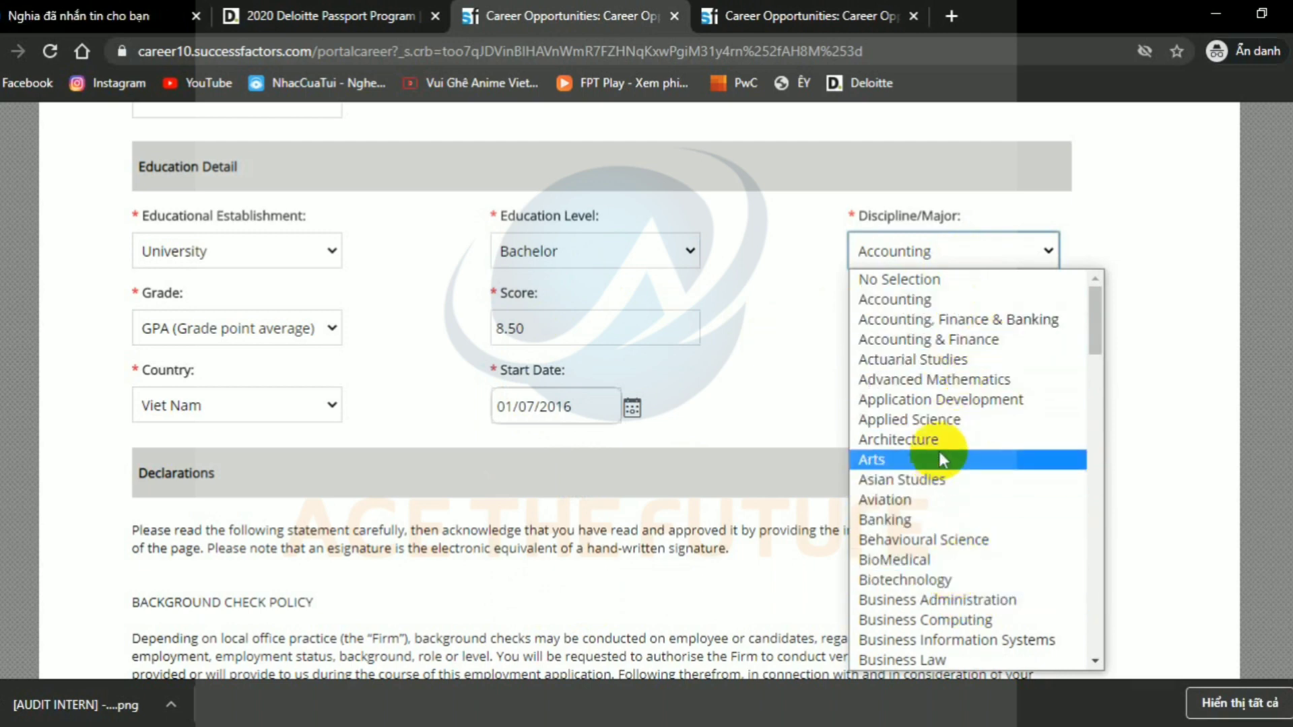
click(988, 301)
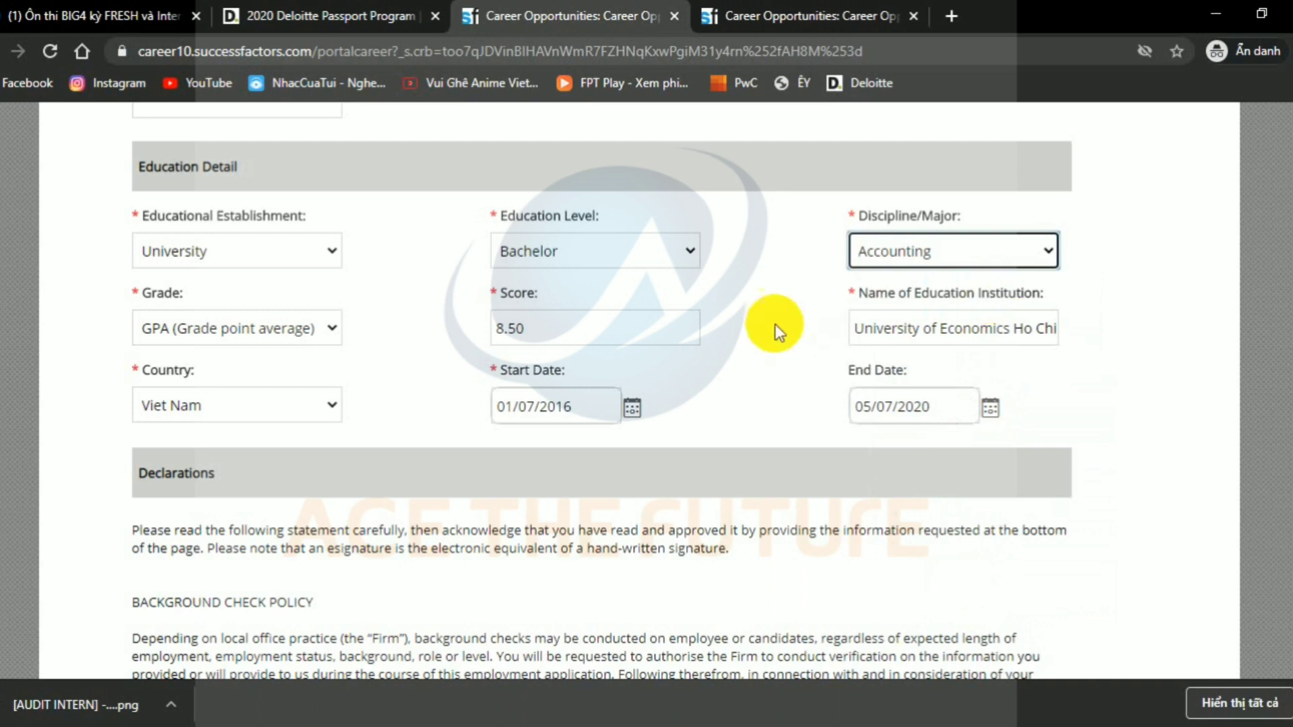
click(318, 337)
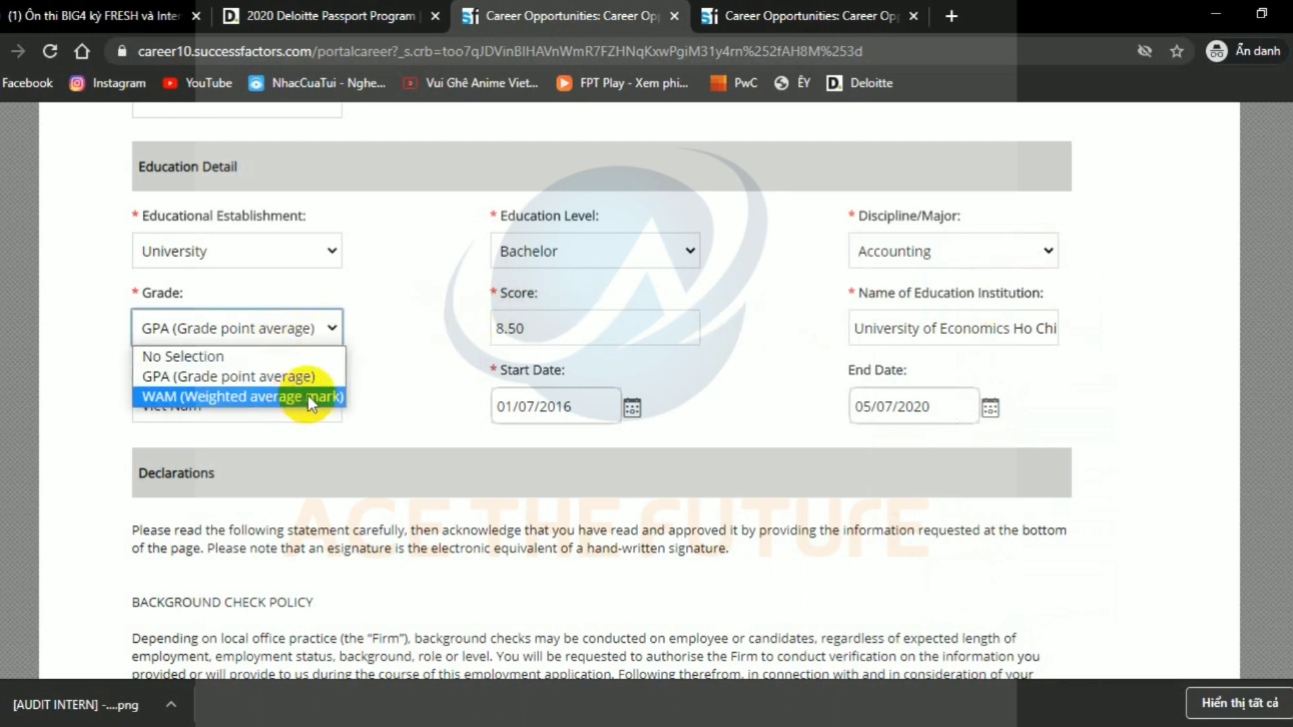
click(330, 374)
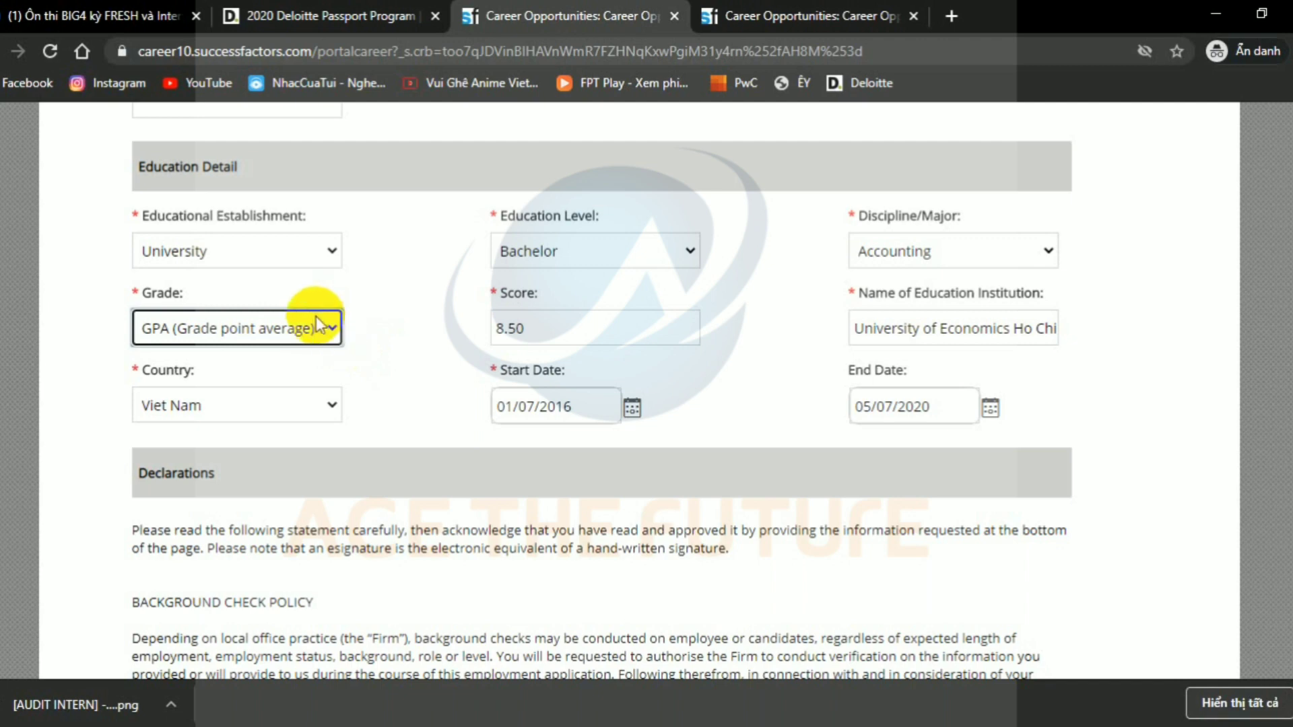
click(322, 330)
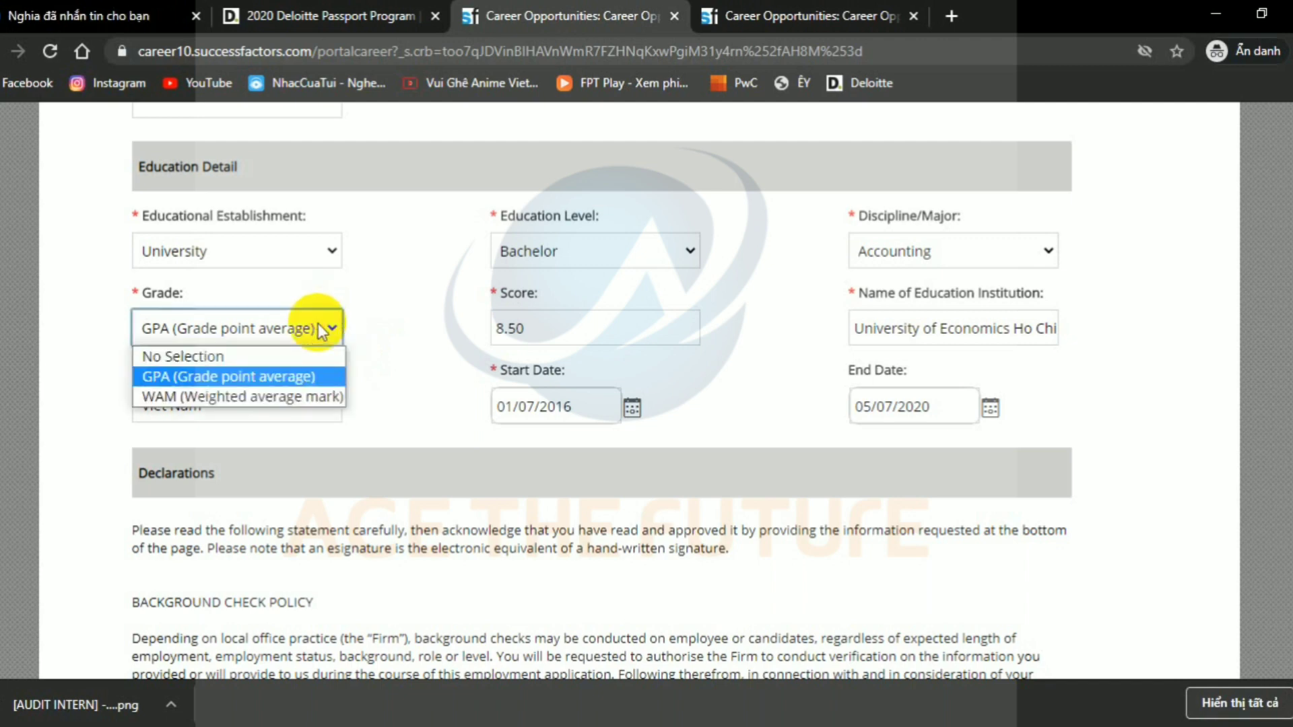
click(312, 374)
click(389, 340)
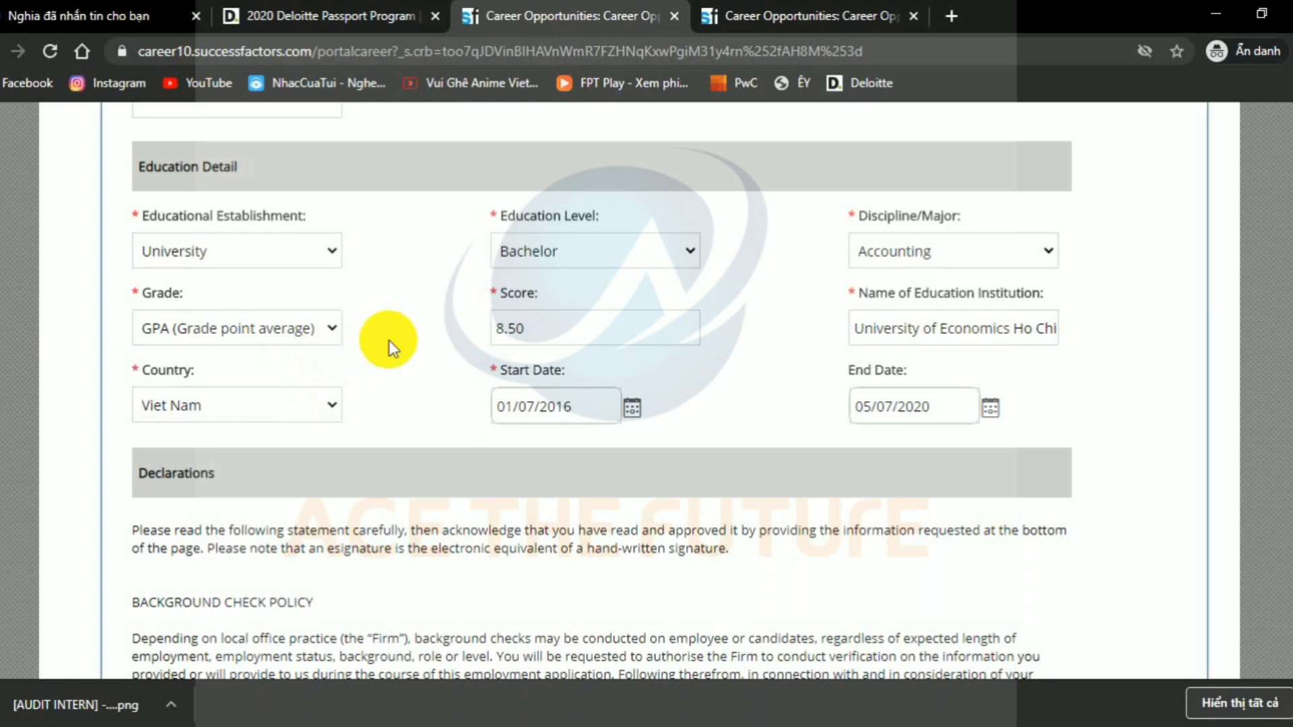
Review the score entry and read the education institution's name through to its end in Education Detail
click(529, 335)
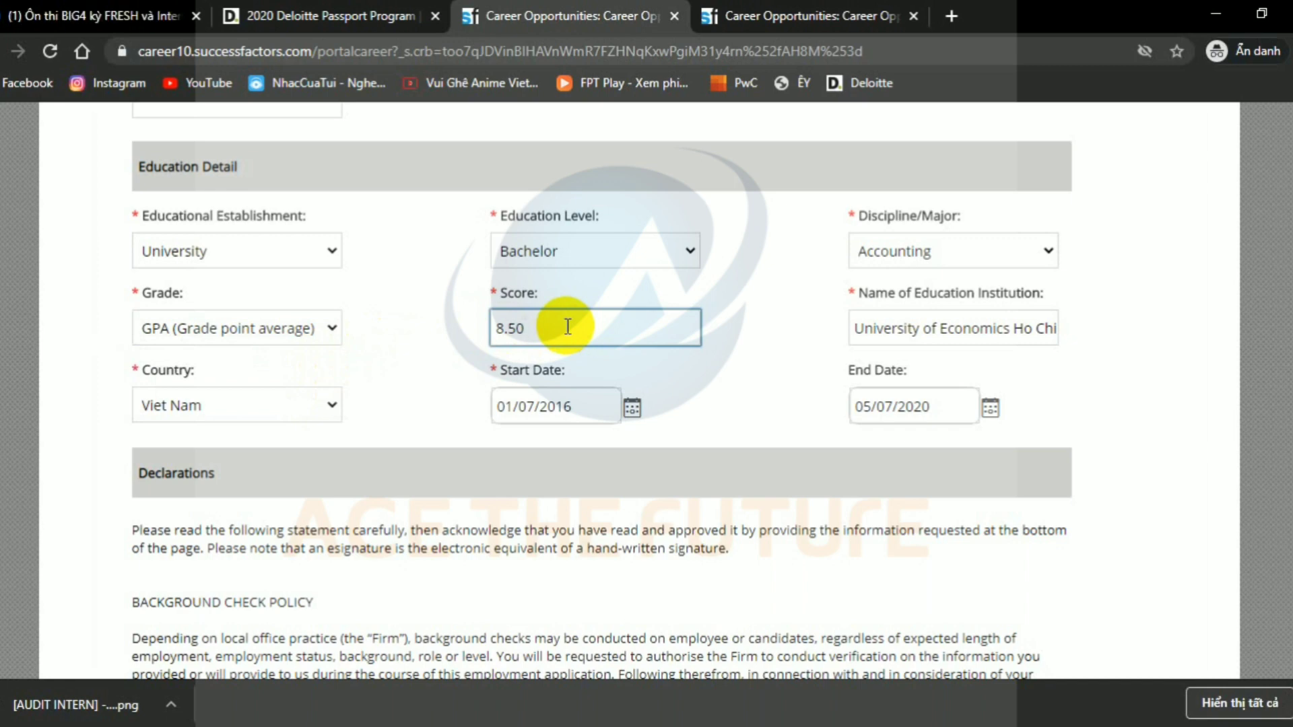
click(852, 337)
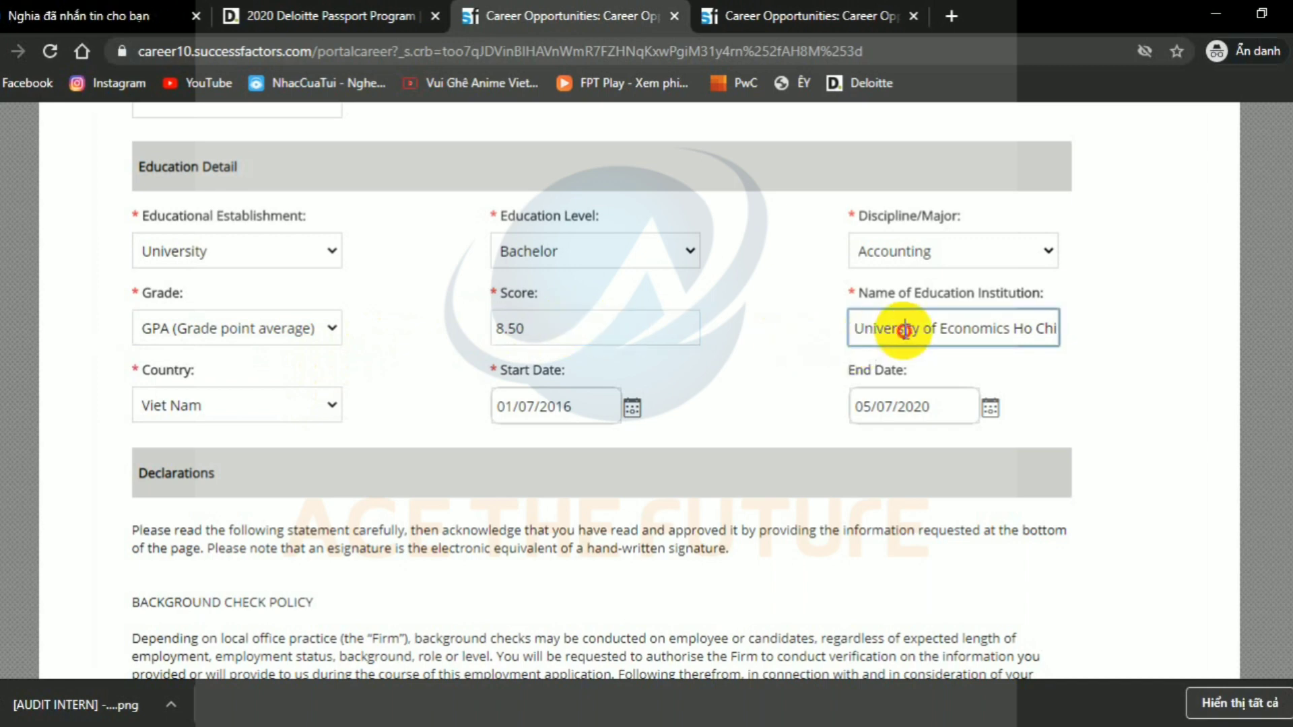
key(Right)
key(Right)
key(Right)
key(Right)
key(Right)
key(Right)
key(Right)
key(Right)
key(Right)
key(Right)
key(Right)
key(Right)
key(Right)
key(Right)
key(Right)
key(Right)
key(Right)
key(Right)
key(Right)
key(Right)
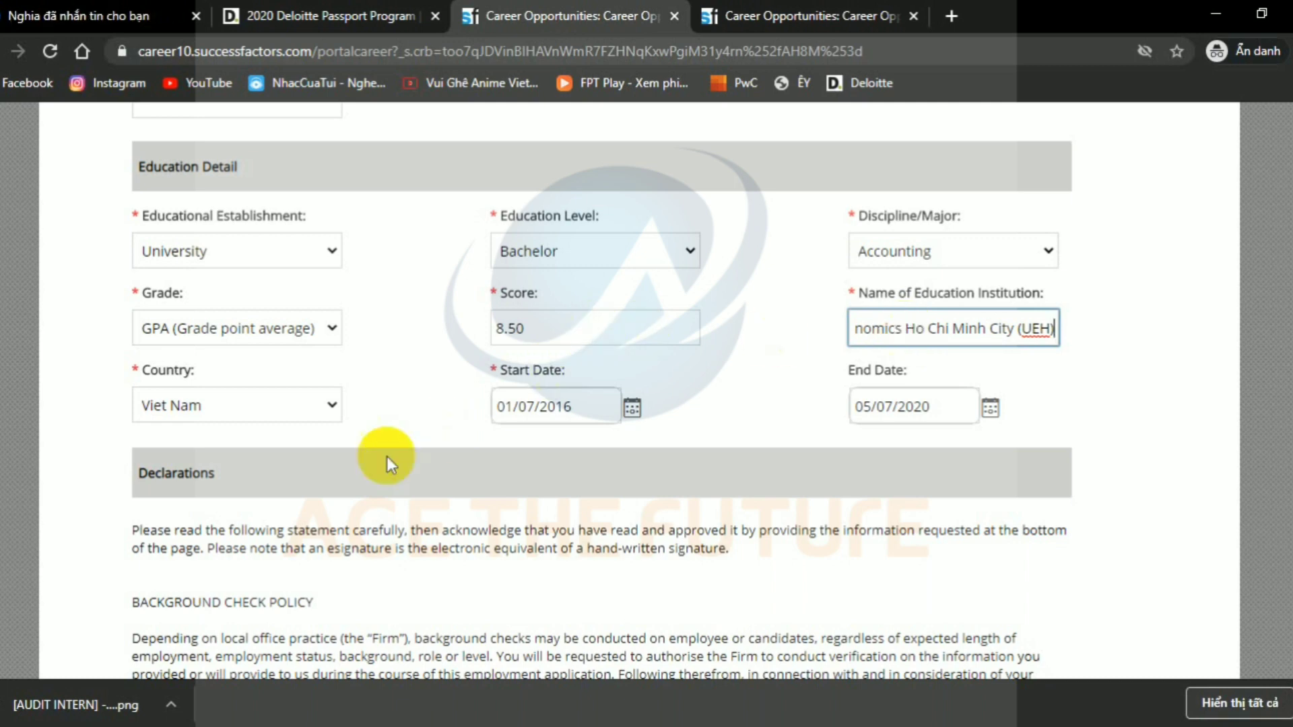
Check the options offered for the country of education in Education Detail
click(334, 390)
click(334, 401)
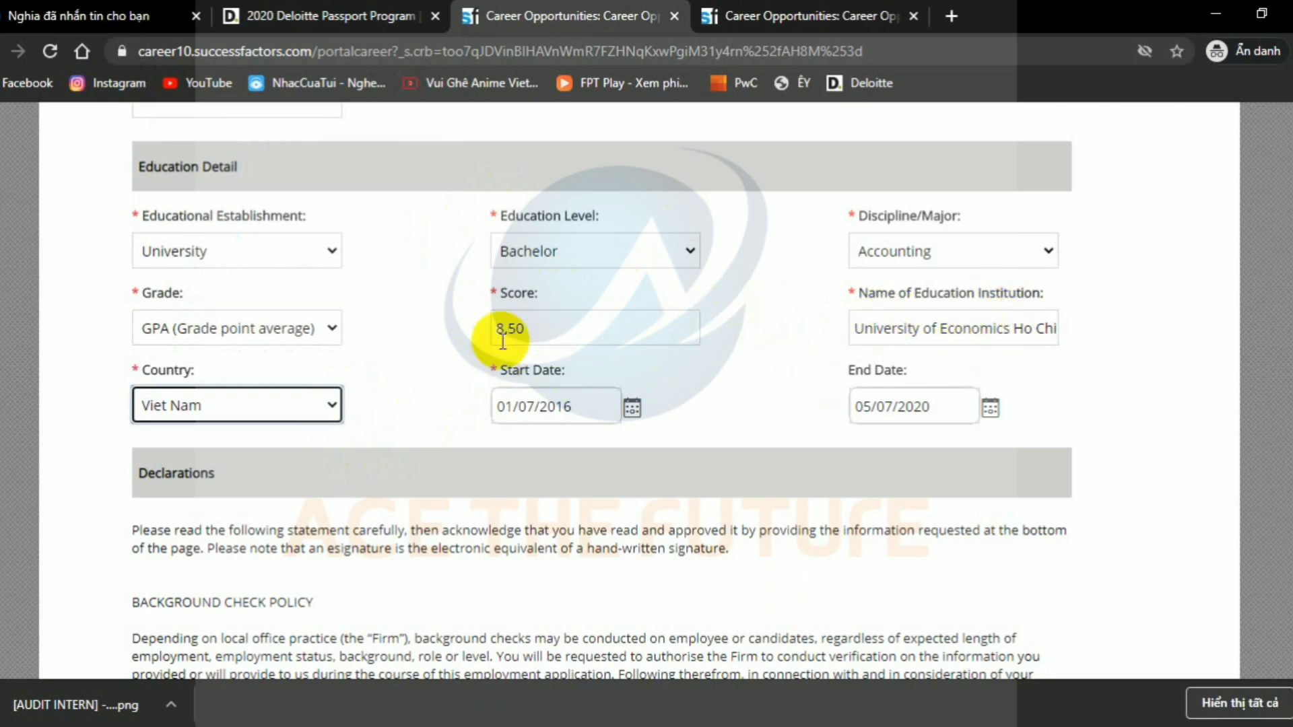
click(321, 413)
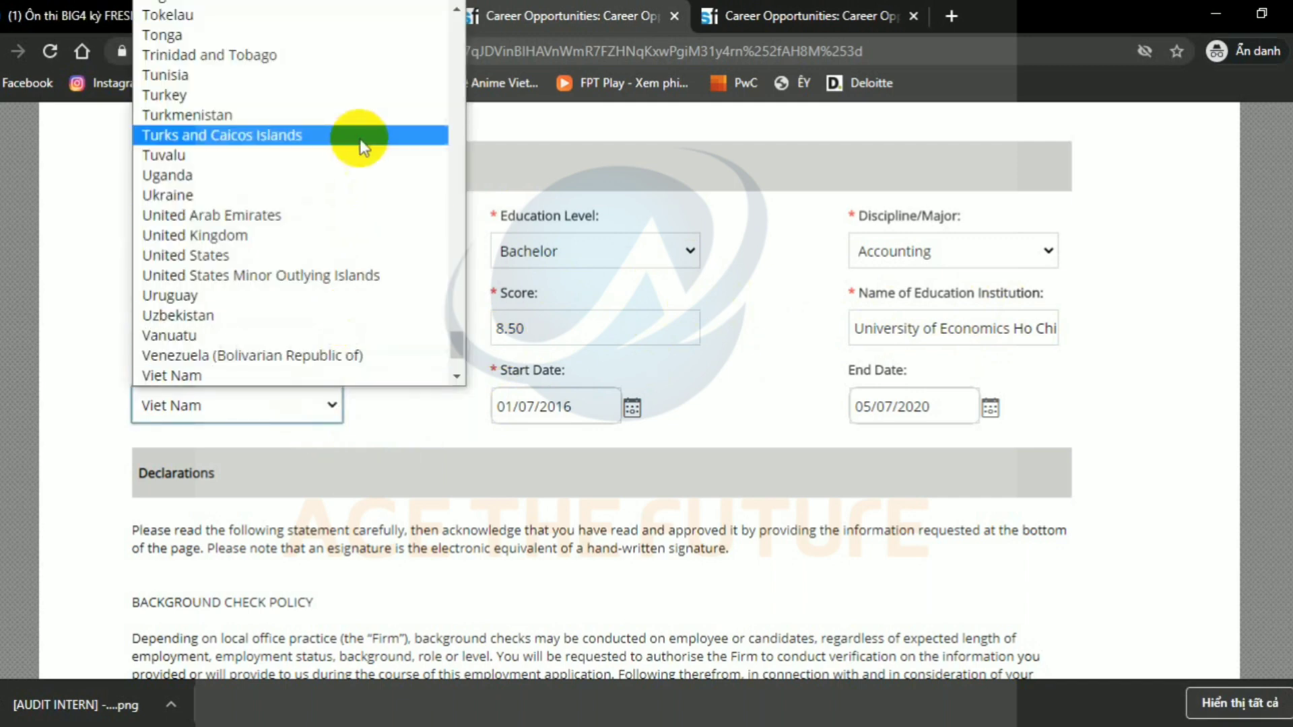
click(392, 408)
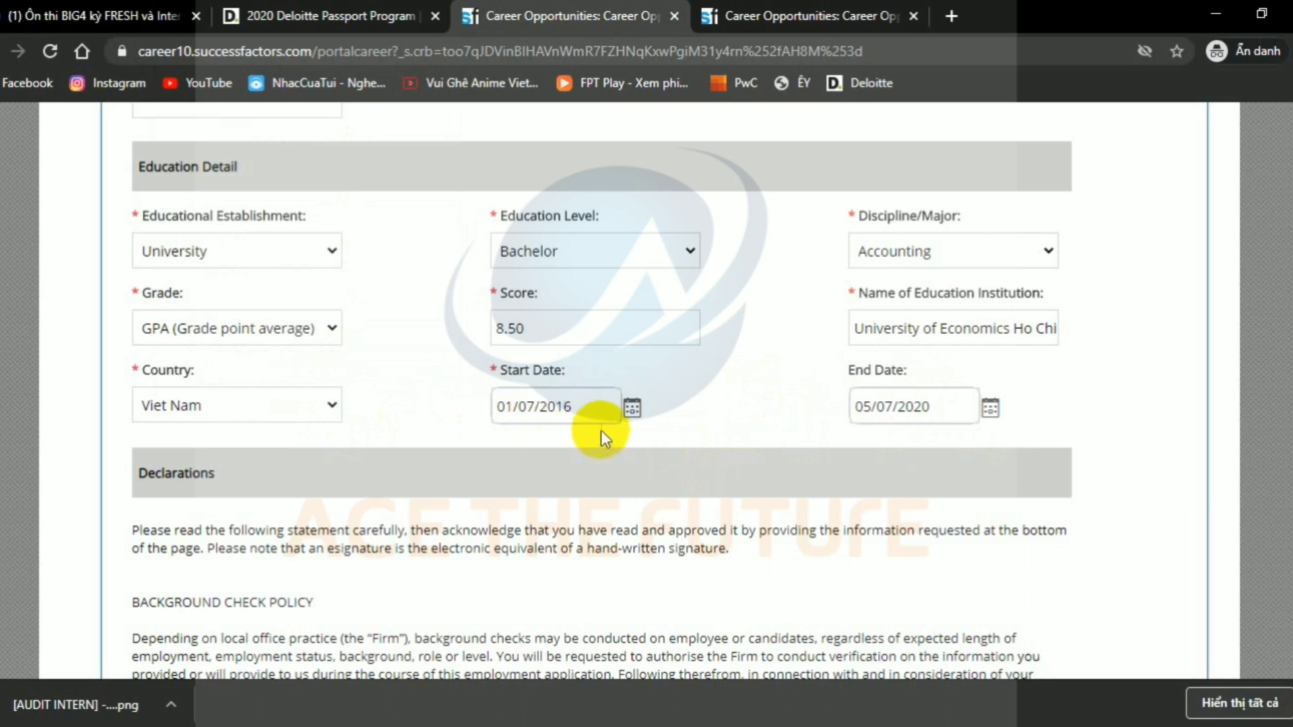
click(743, 448)
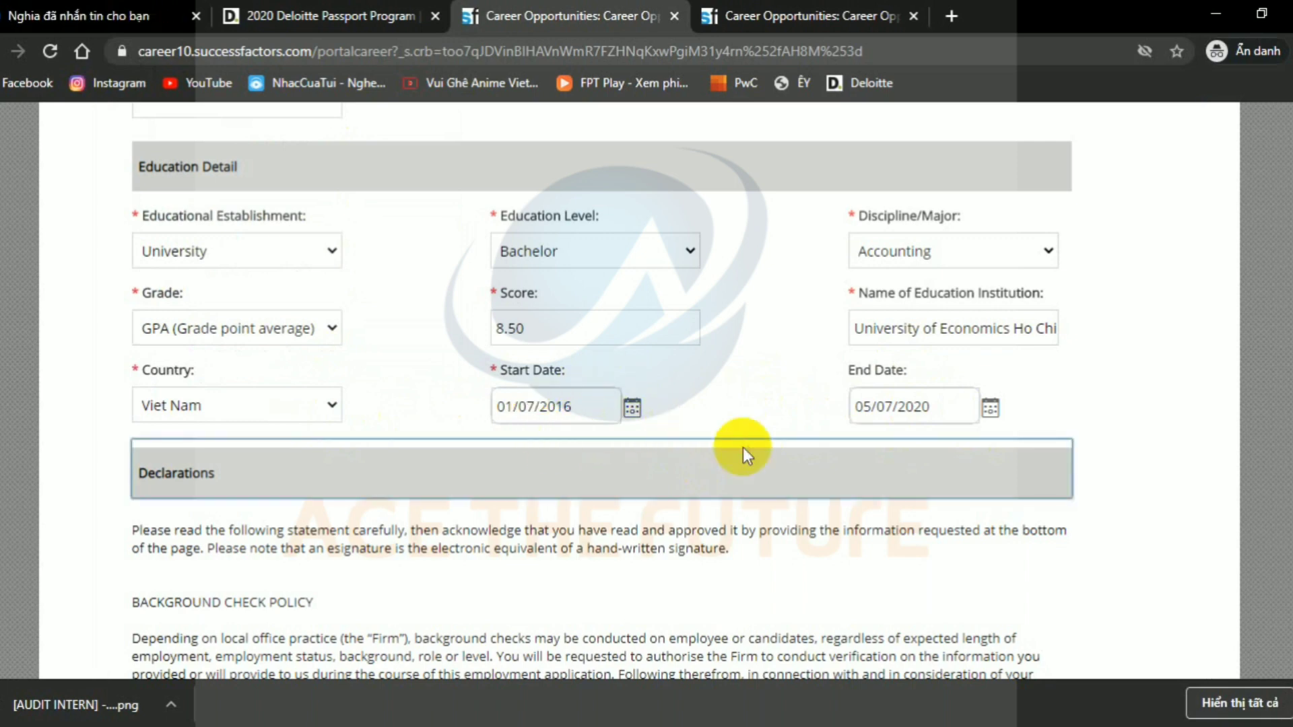
Read the Declarations section, covering the background check policy, the declaration, the agreement checkbox and the legal name field
click(1103, 541)
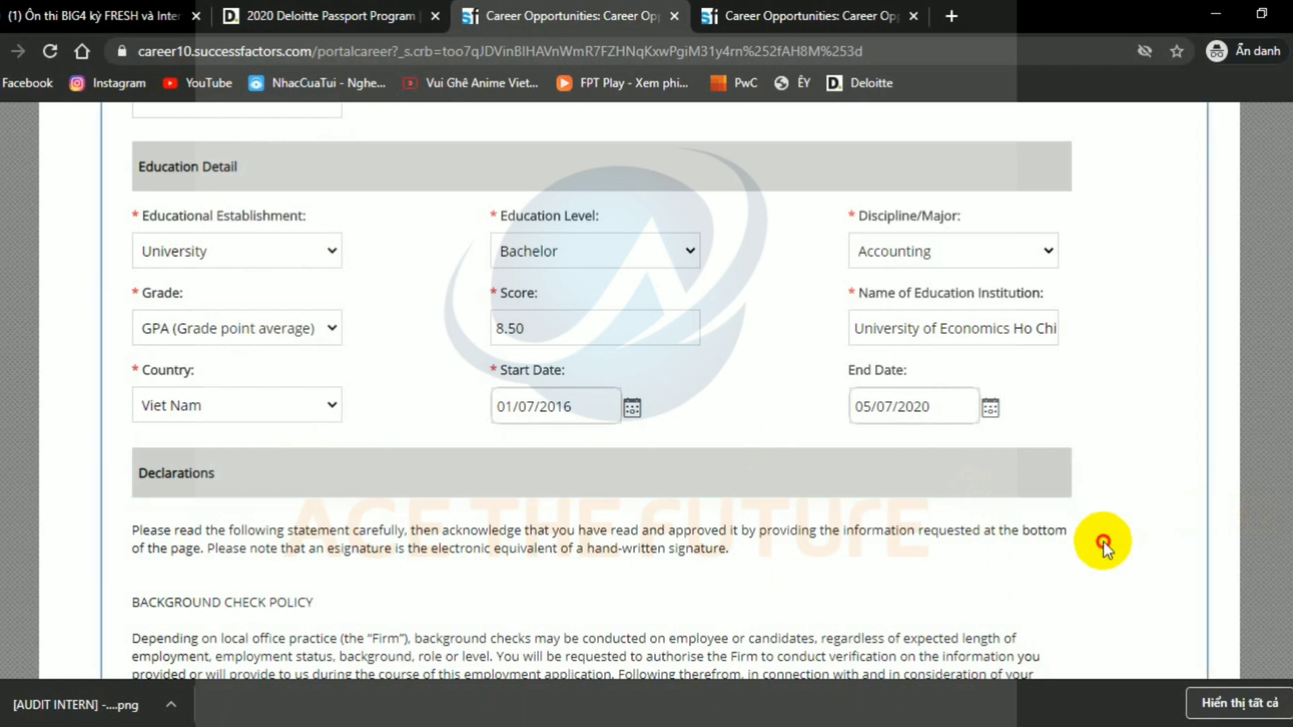
scroll(1104, 542, down, 2)
scroll(1103, 541, down, 8)
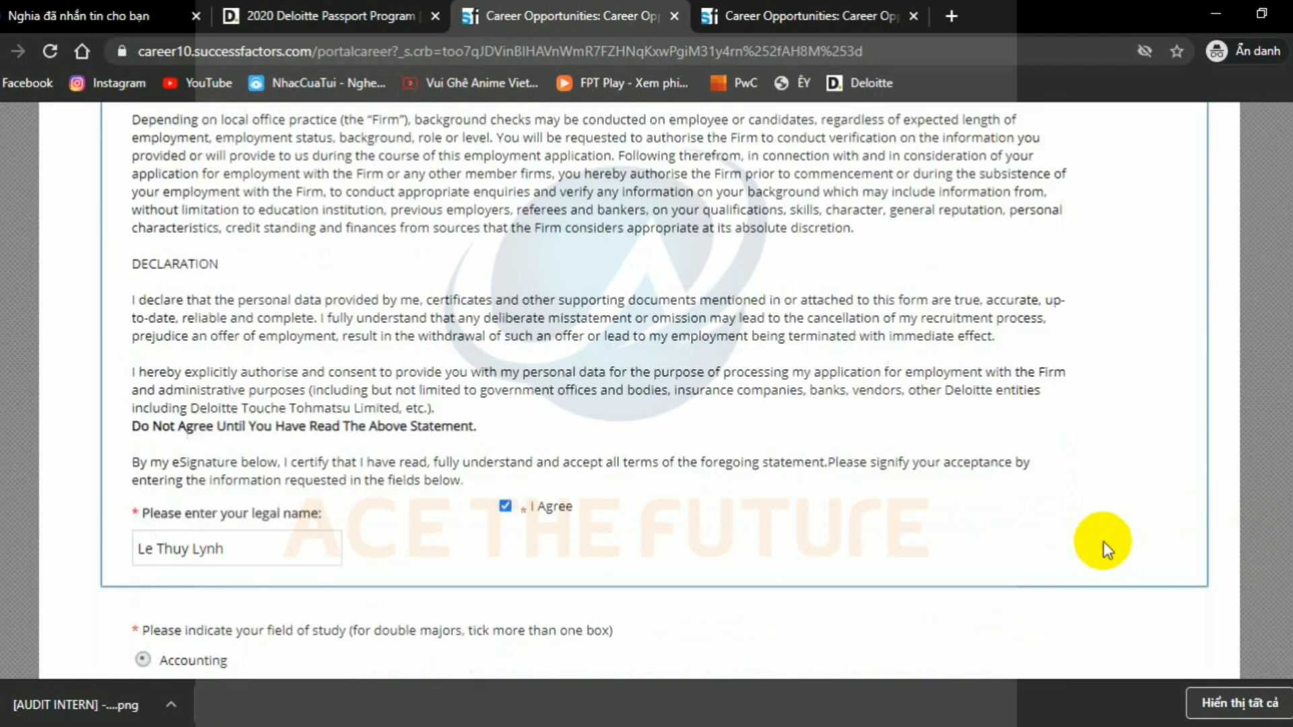
scroll(1104, 541, up, 1)
scroll(1103, 542, up, 5)
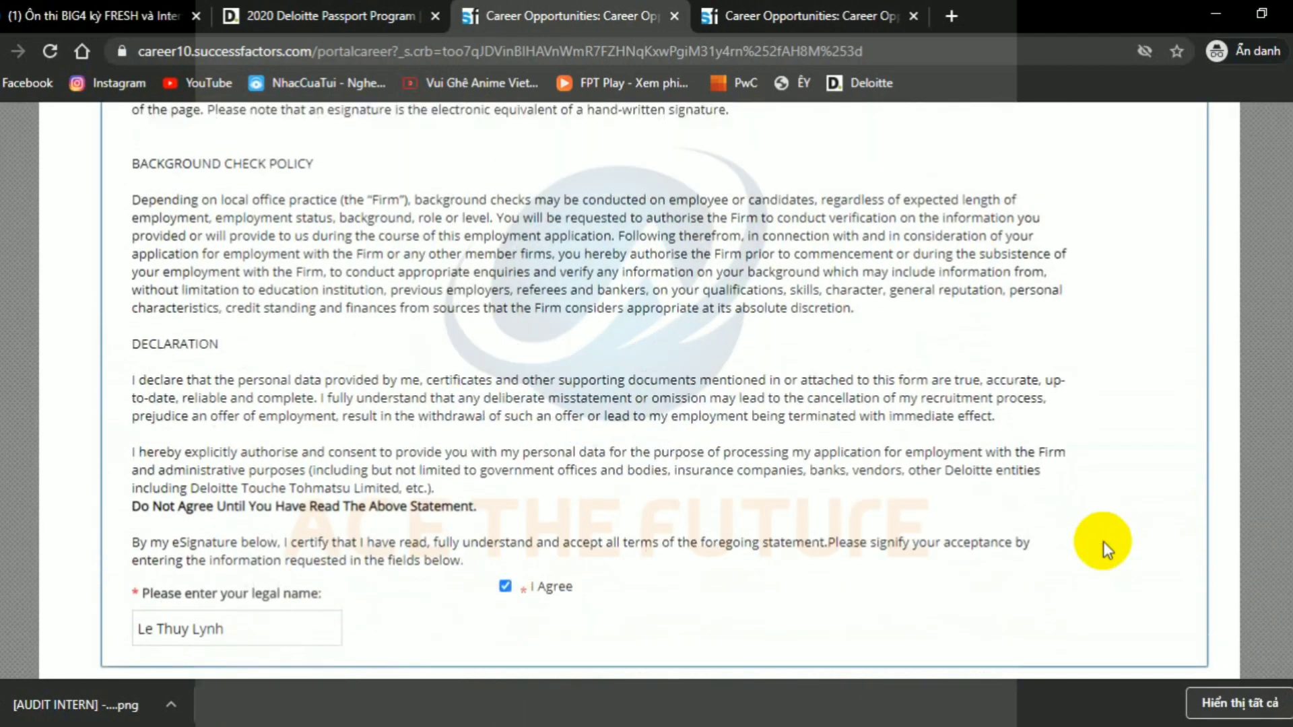
scroll(1103, 541, up, 1)
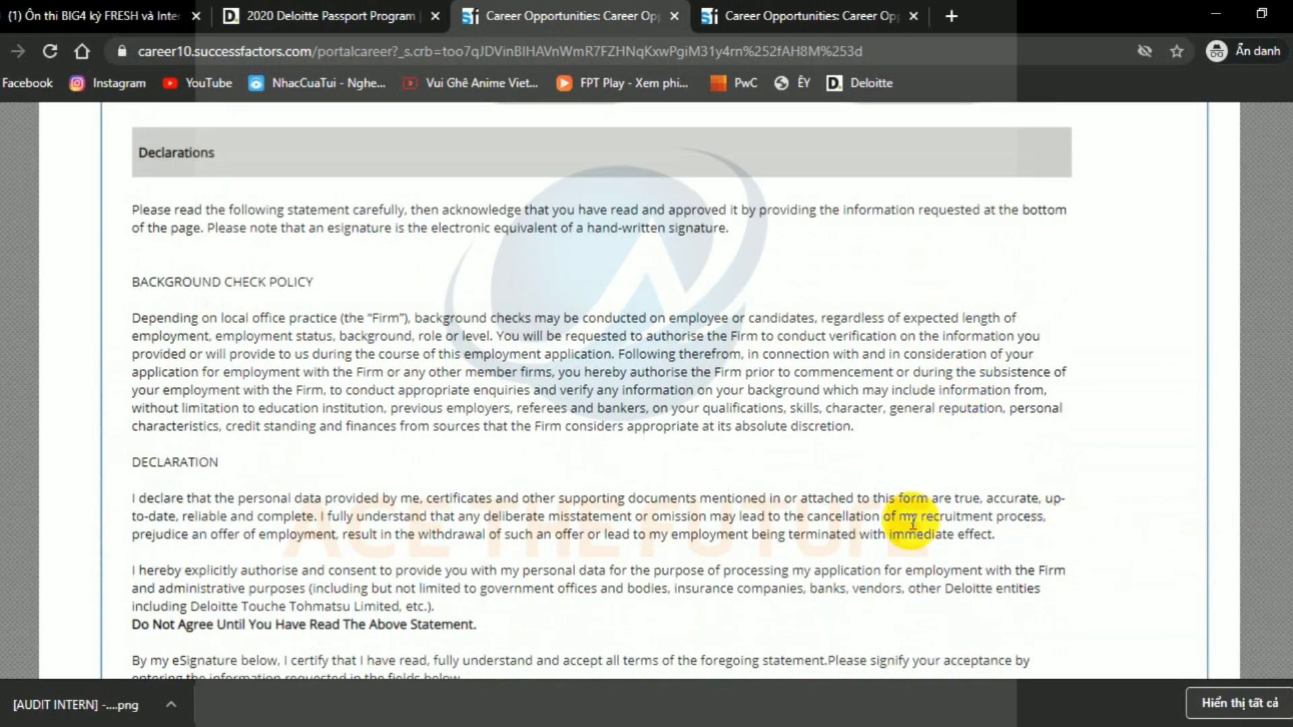
scroll(913, 524, up, 1)
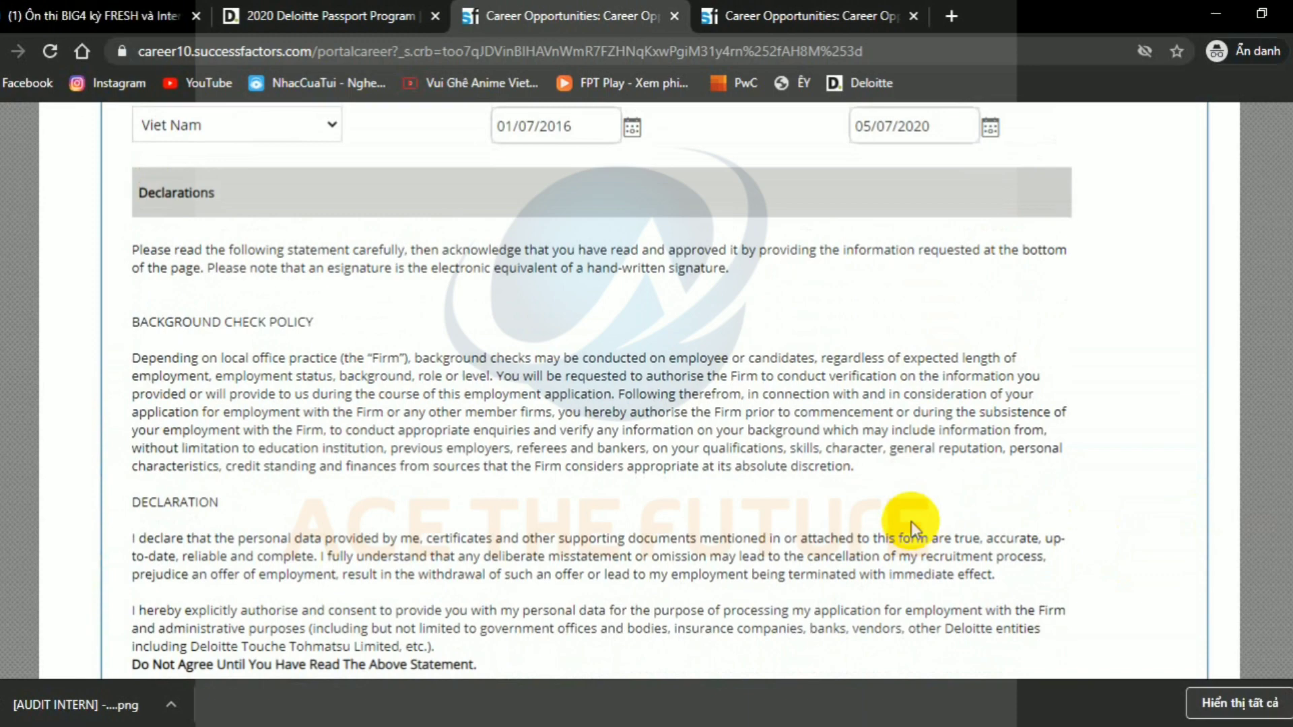
scroll(911, 522, down, 4)
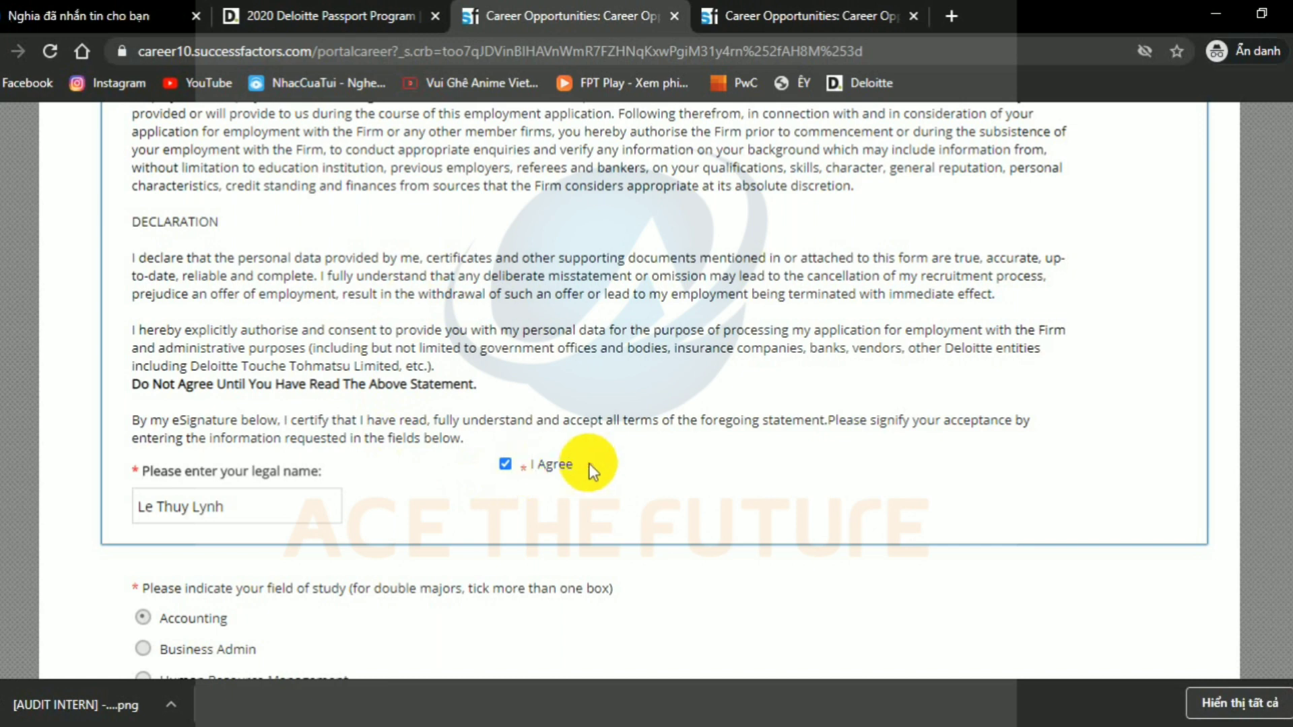
click(283, 499)
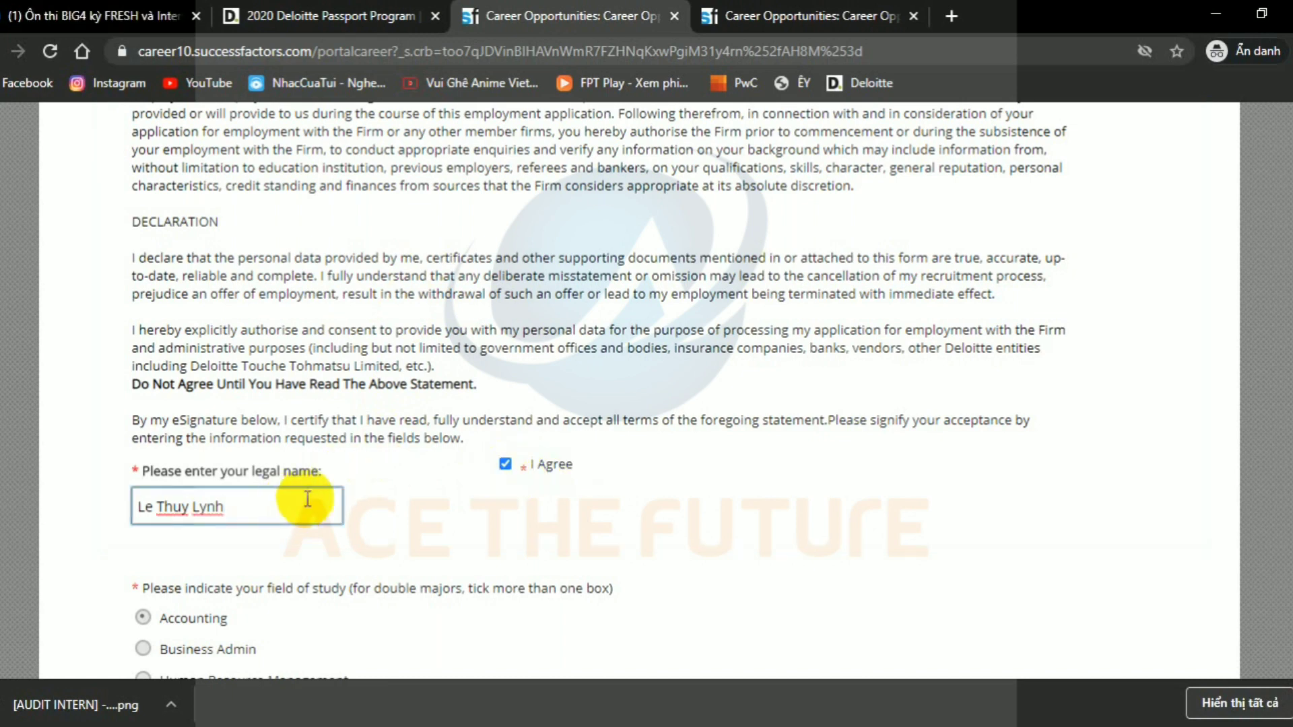
click(369, 491)
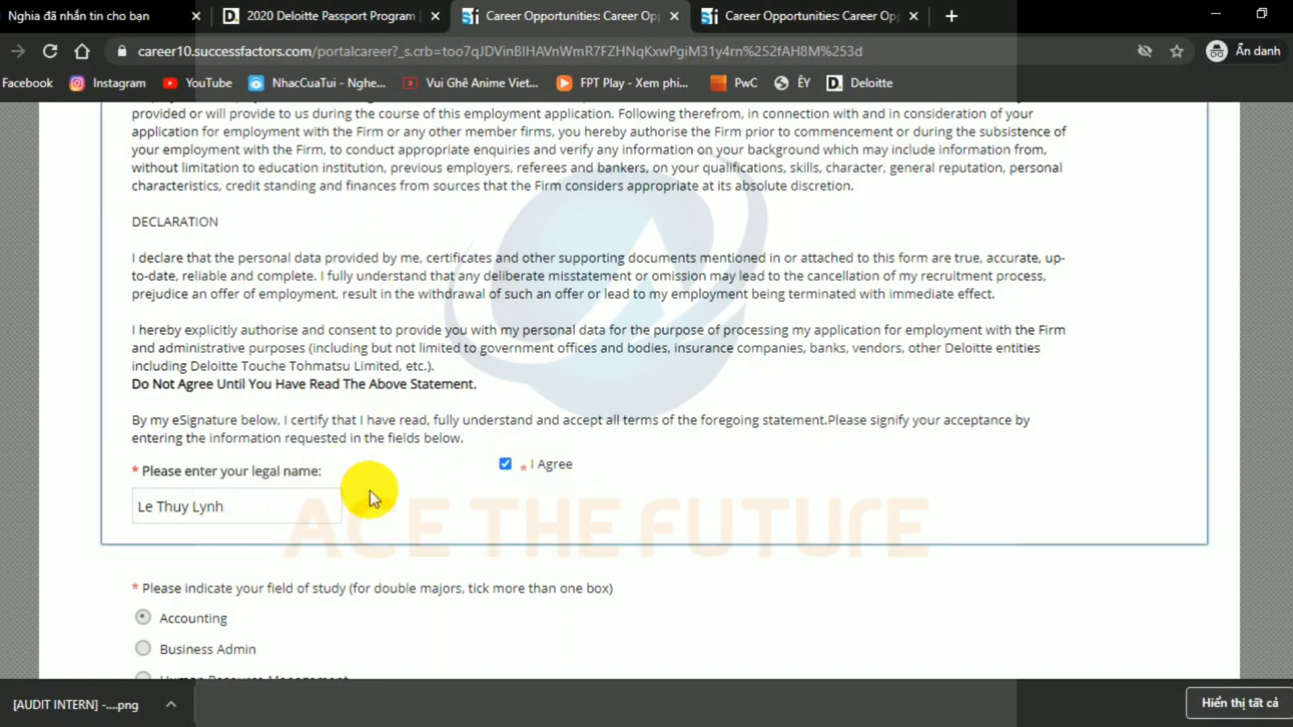
scroll(370, 491, down, 2)
scroll(370, 490, up, 4)
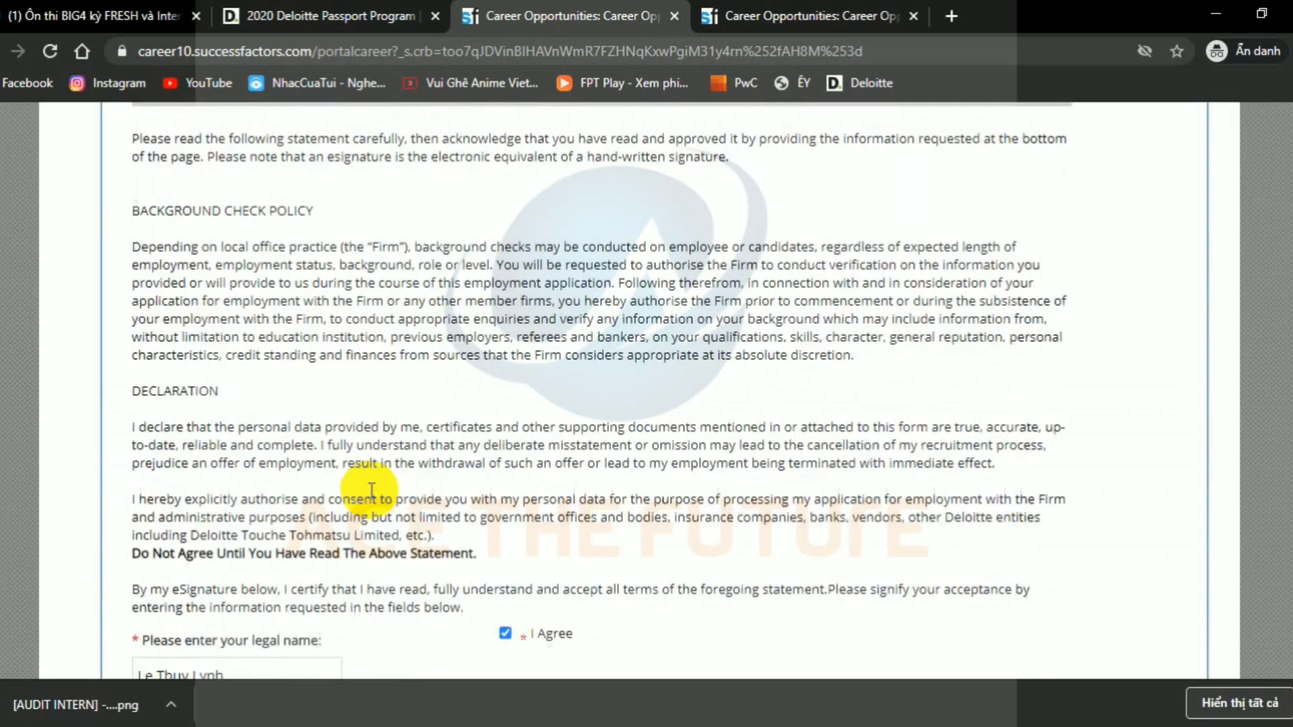
scroll(370, 491, up, 3)
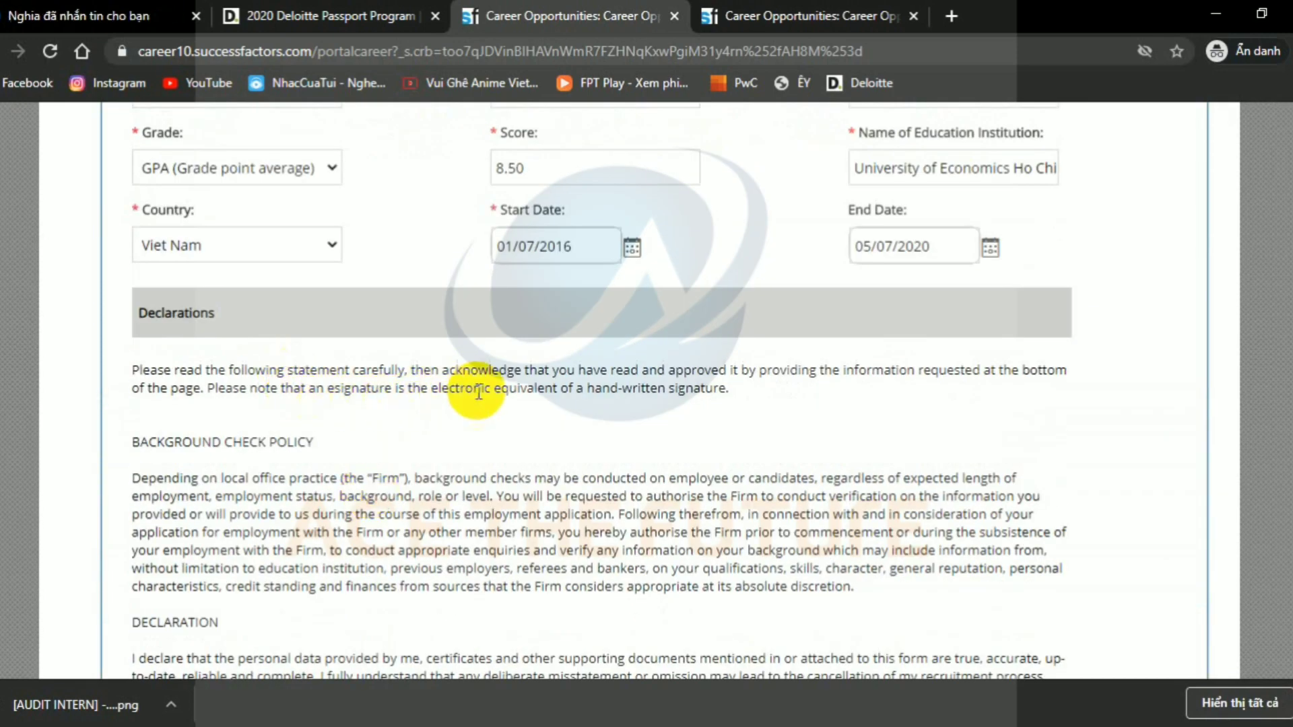
Review the answers on field of study, undergraduate GPA per year and current year of study
scroll(556, 586, down, 10)
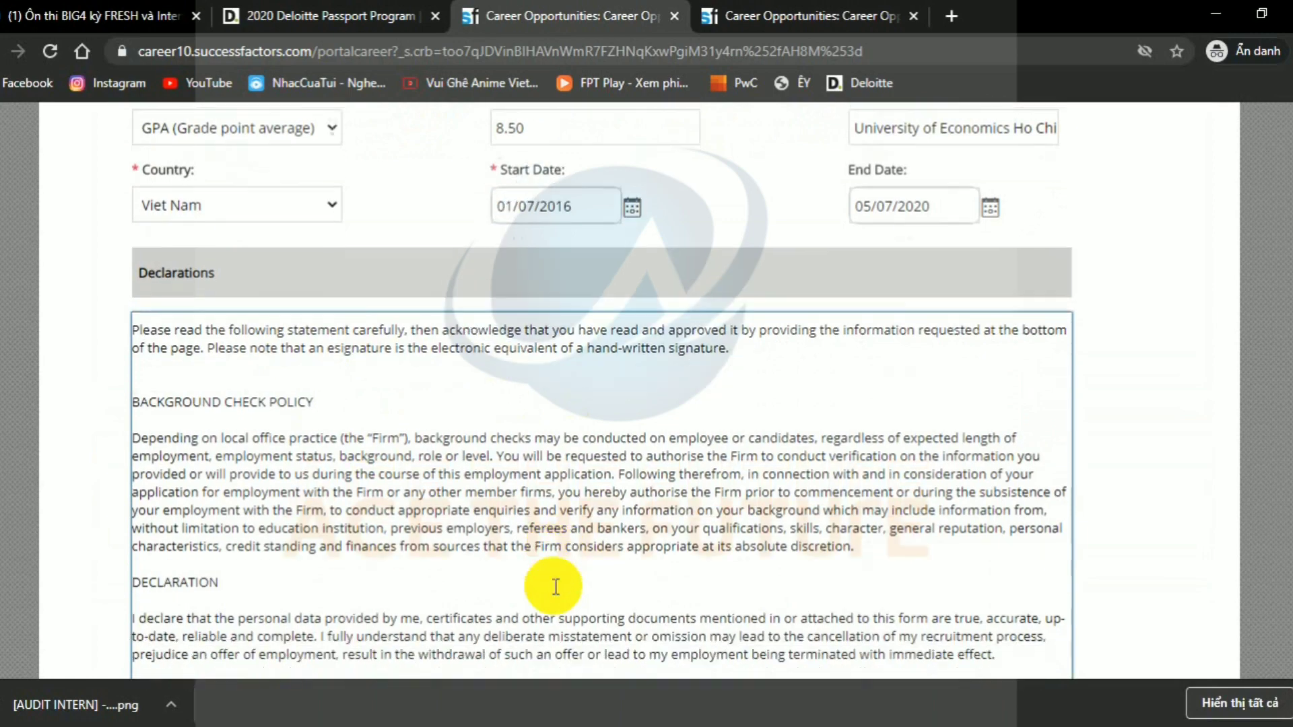
scroll(554, 587, down, 1)
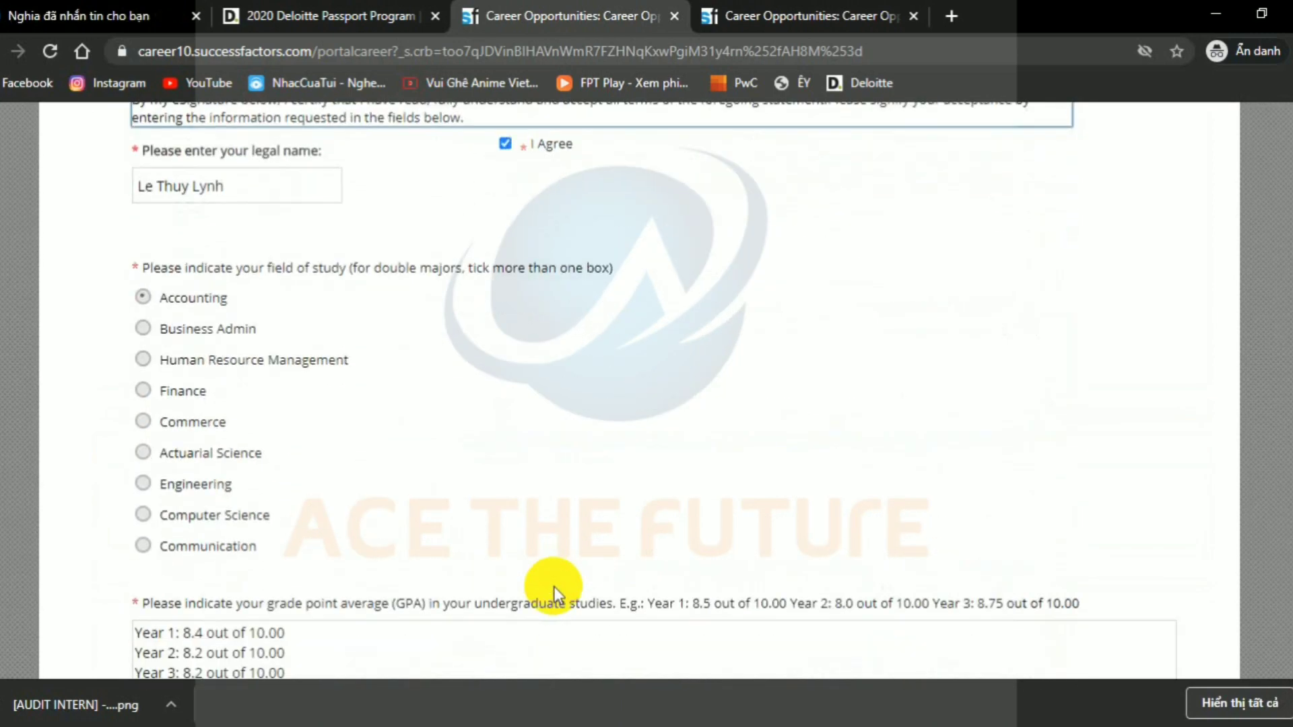
scroll(554, 586, down, 1)
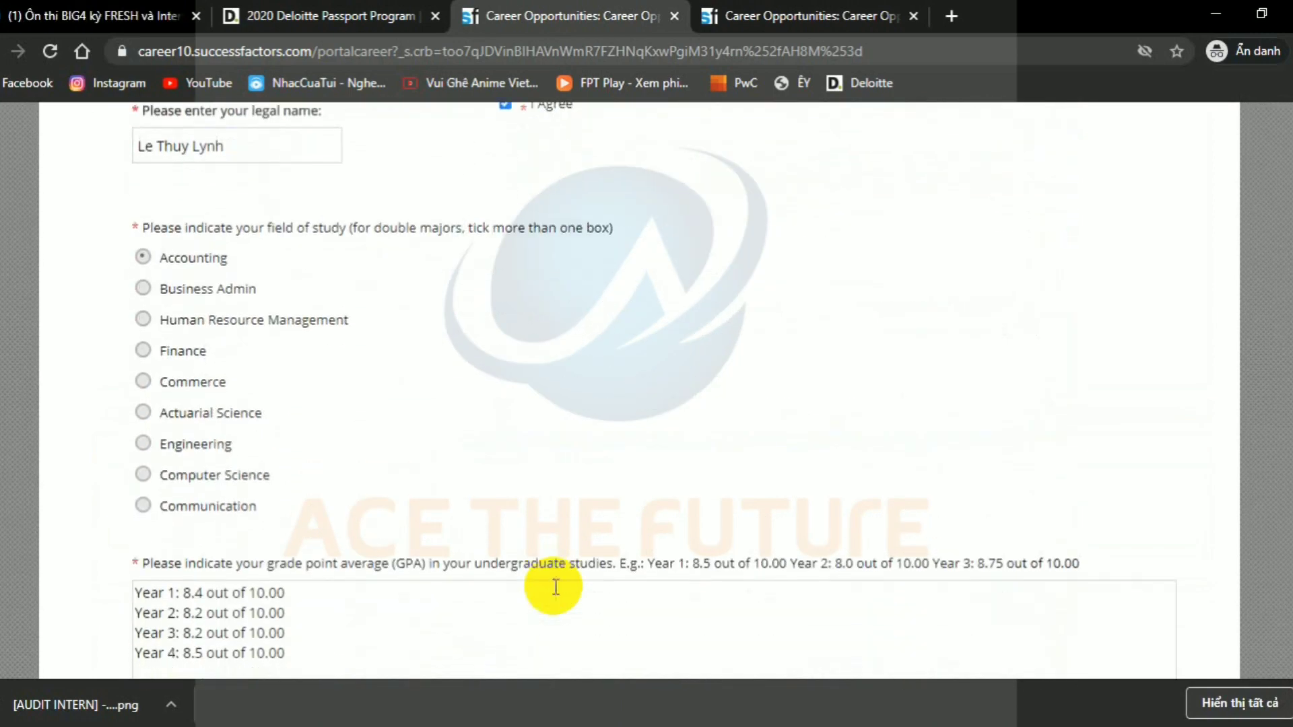
scroll(556, 587, up, 1)
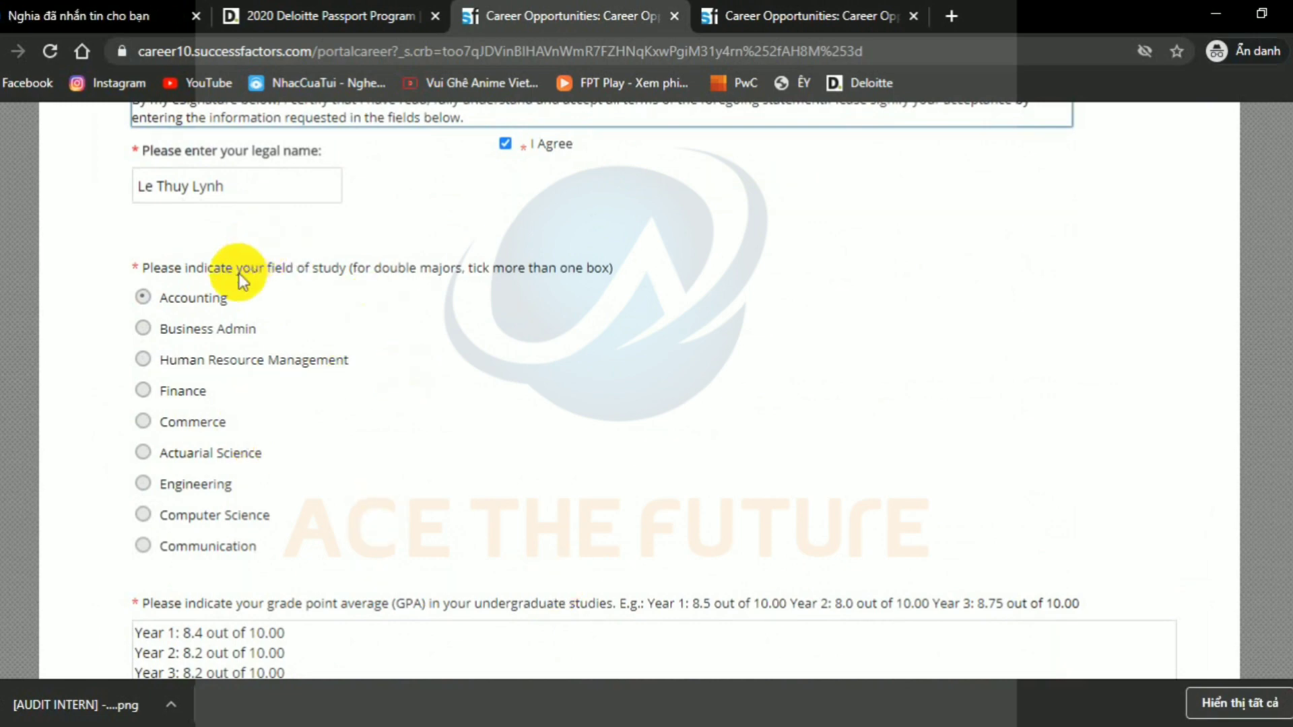
scroll(326, 273, down, 2)
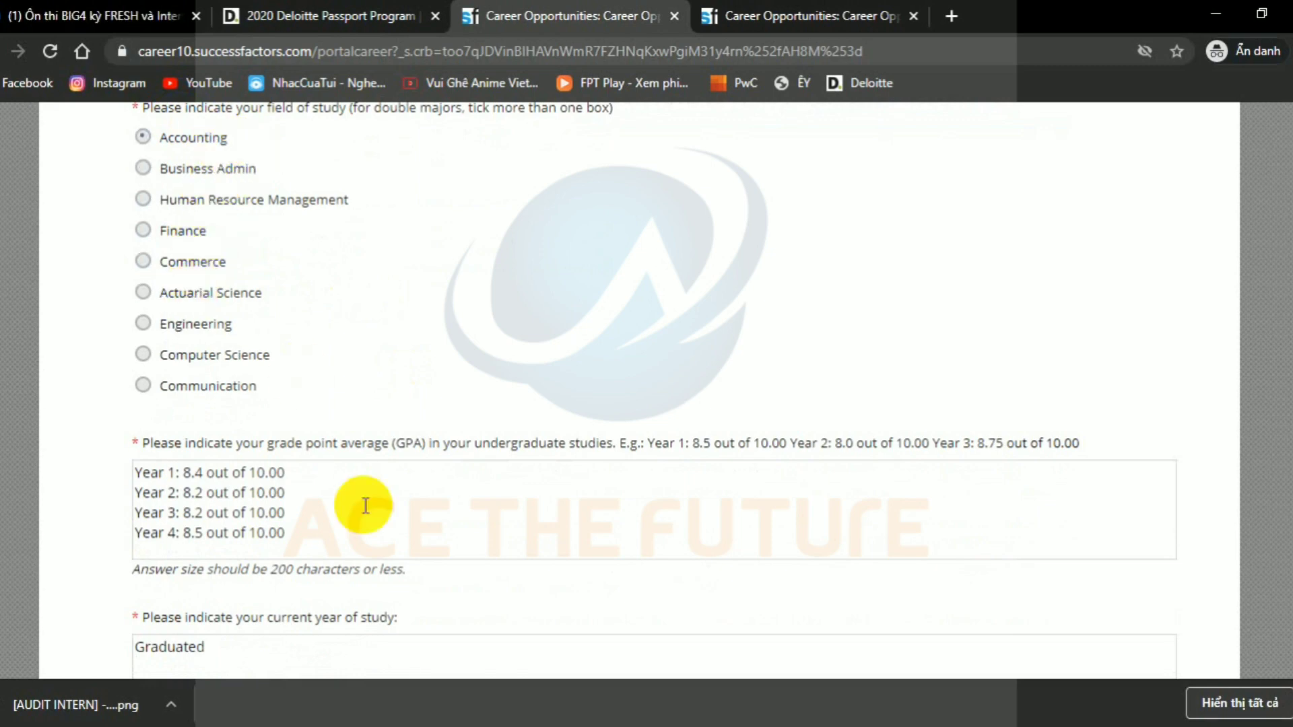
scroll(365, 505, down, 3)
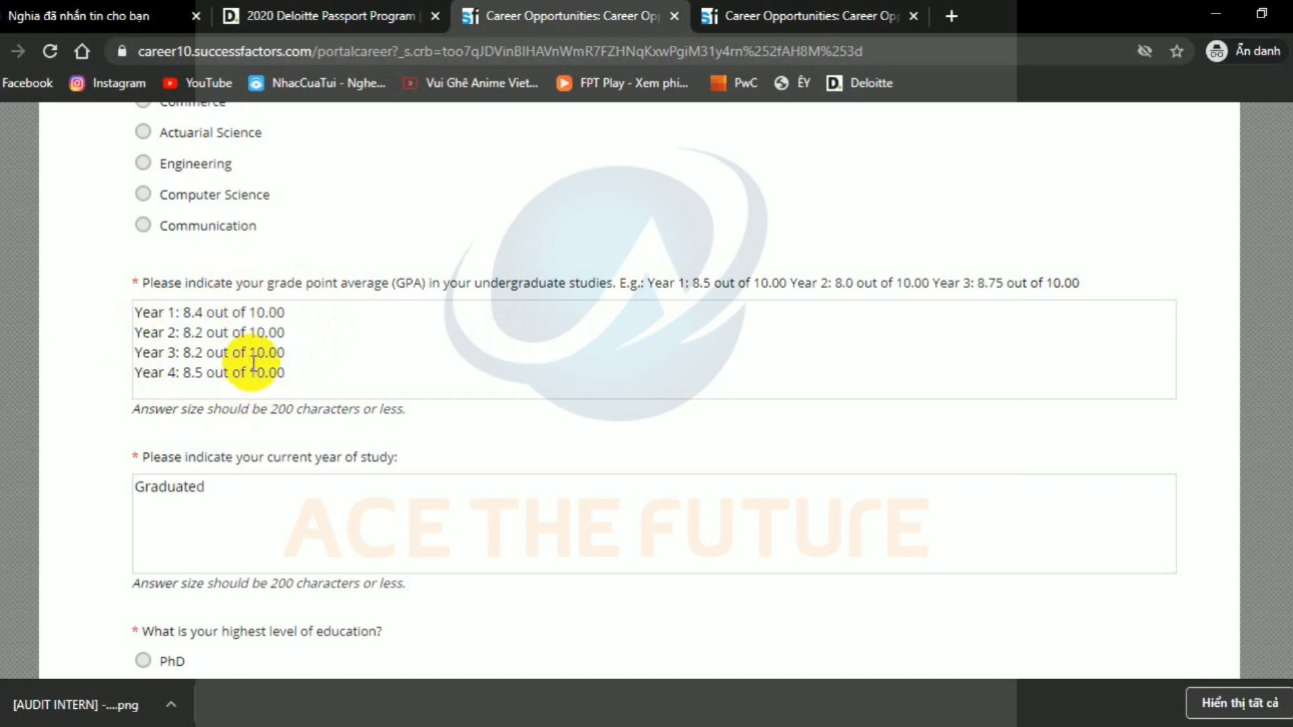
click(329, 341)
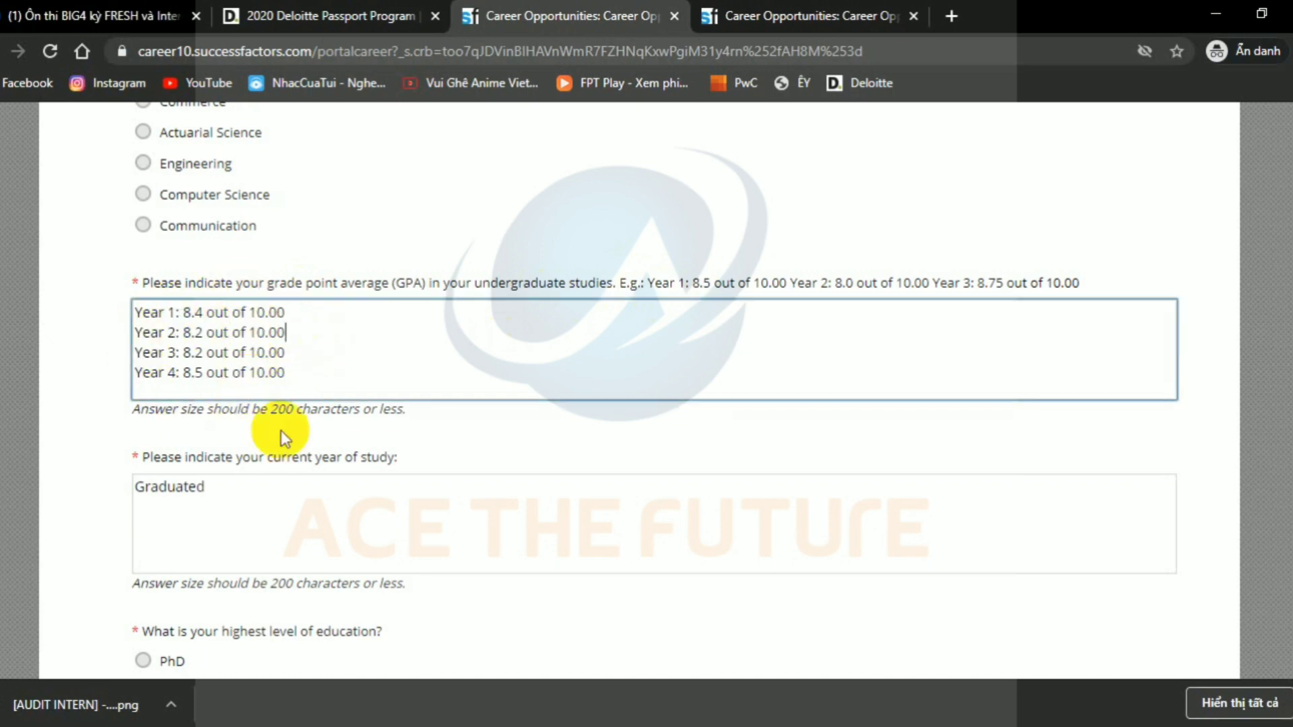
click(263, 482)
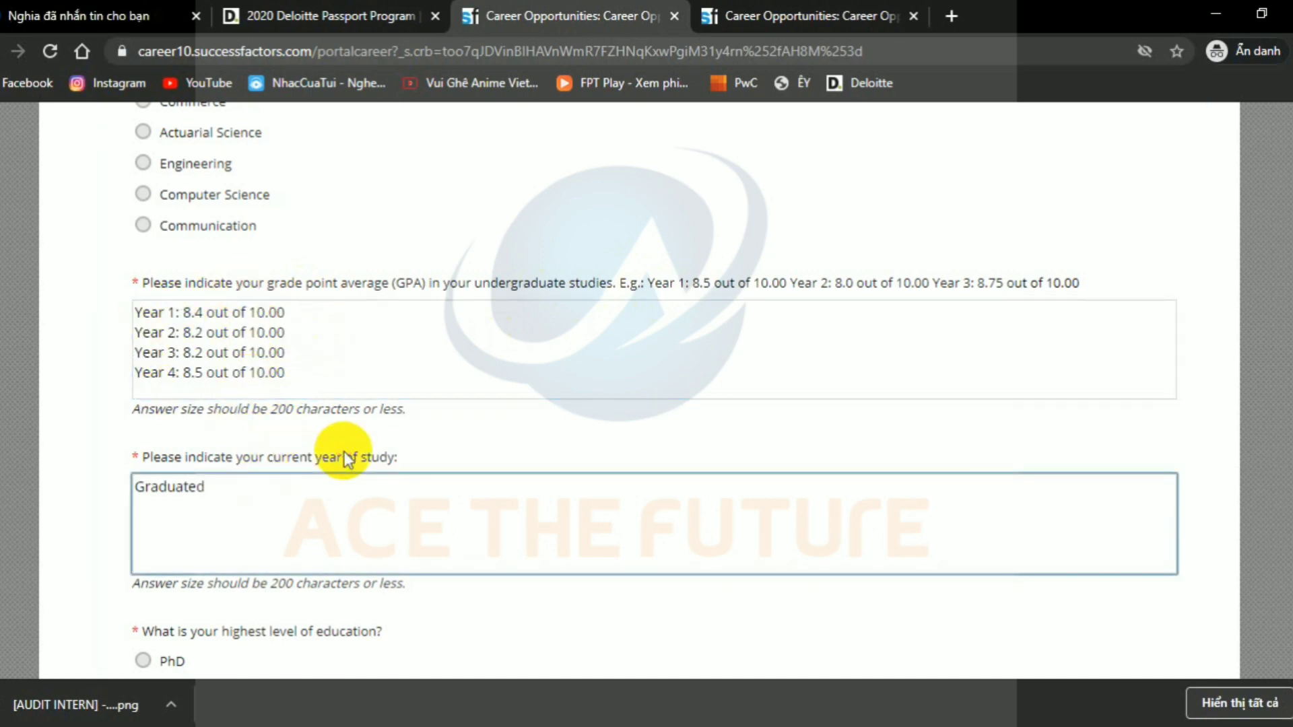
click(454, 452)
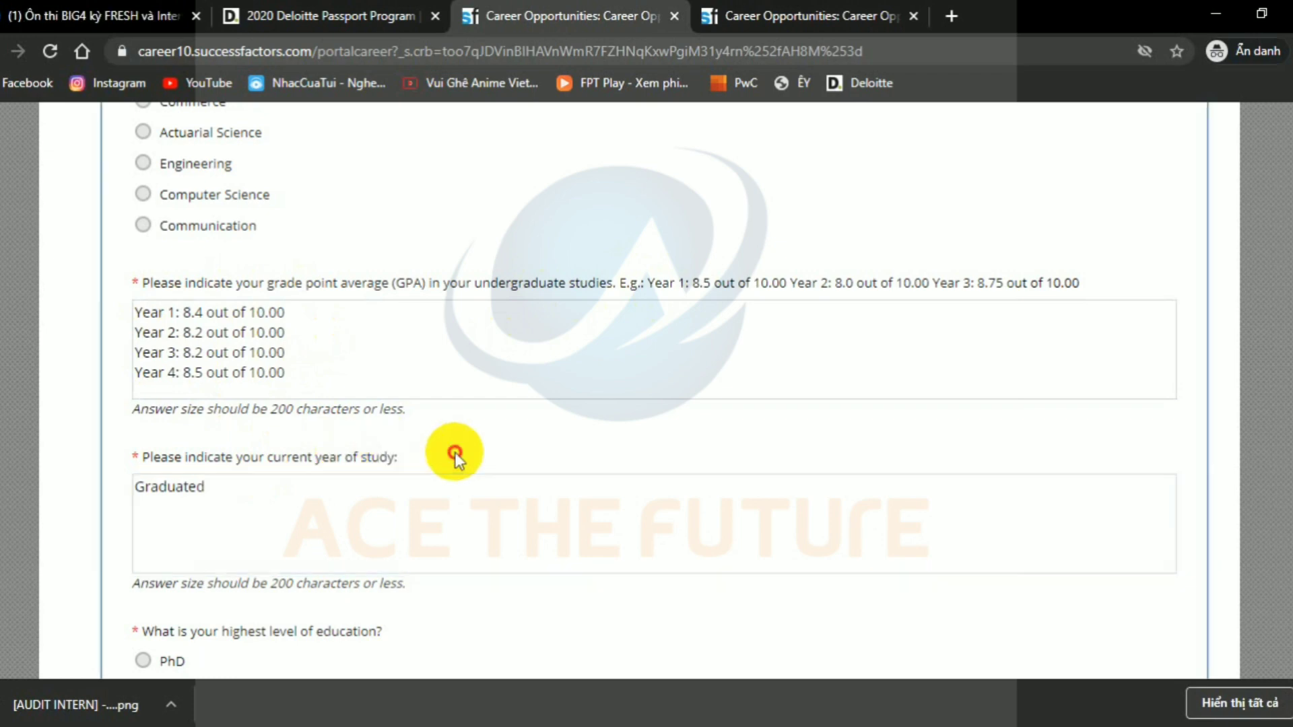